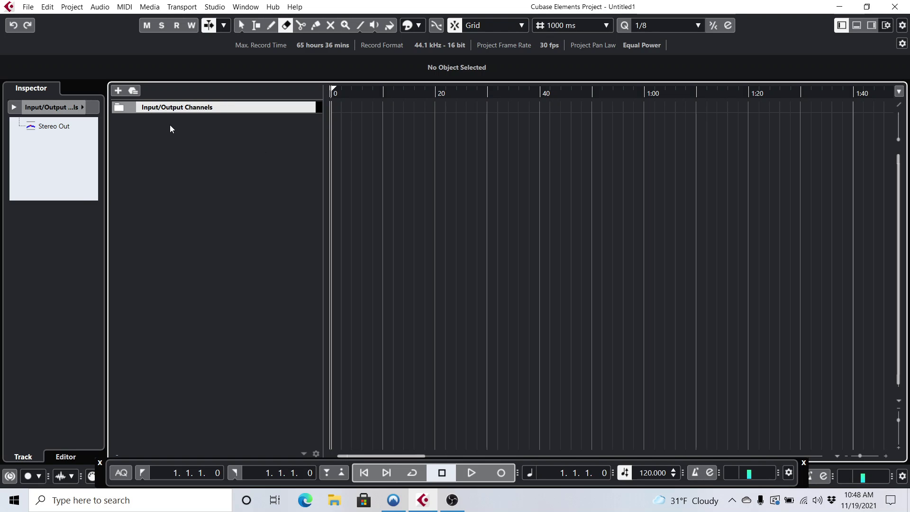
Add a new stereo audio track named DRUMS.
{"action": "left_click", "coordinate": [118, 93]}
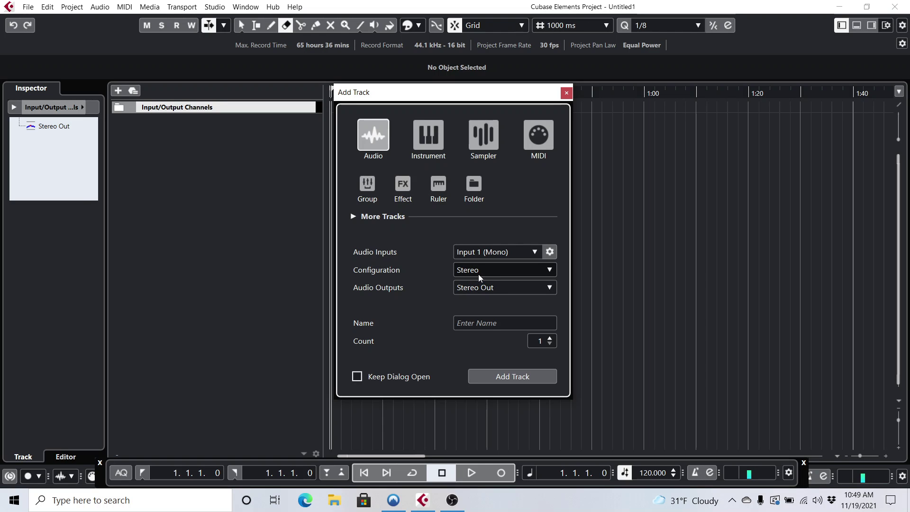
{"action": "left_click", "coordinate": [480, 324]}
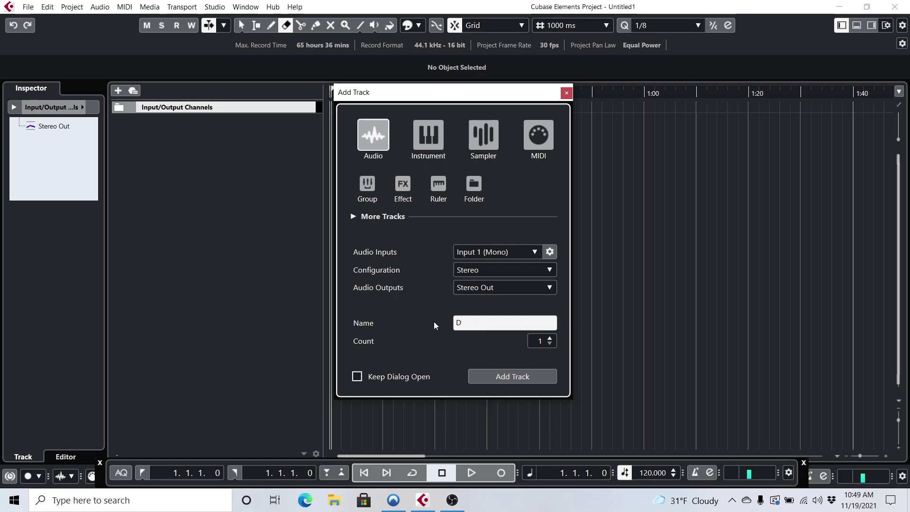
{"action": "type", "text": "DRUMS"}
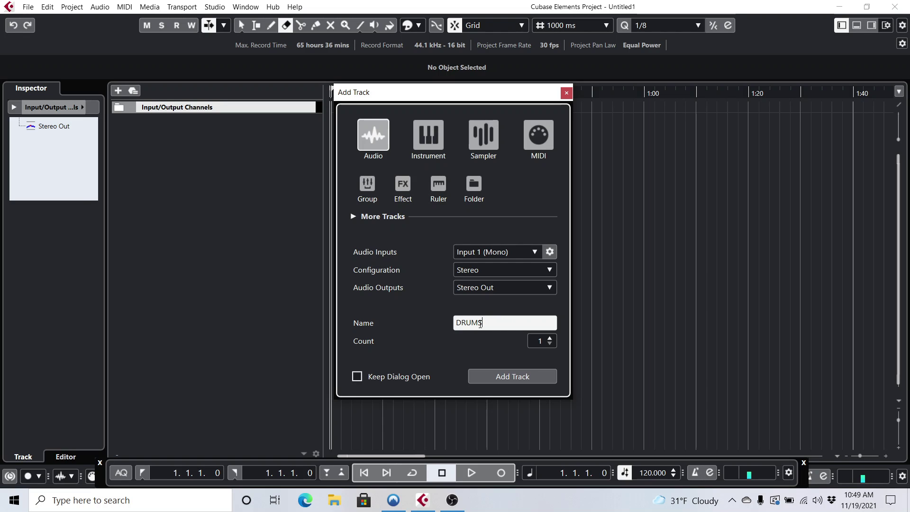
{"action": "left_click", "coordinate": [513, 377]}
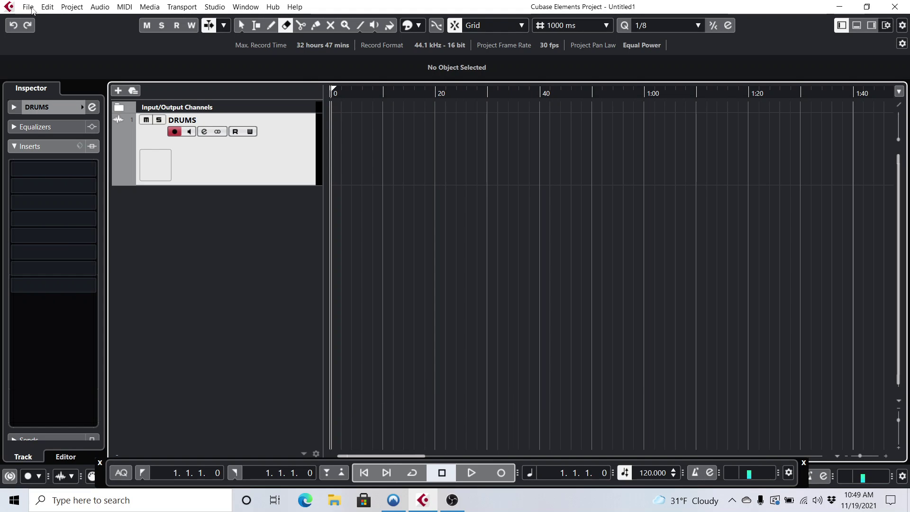
Import the drums audio file onto the DRUMS track, accepting the default import options.
{"action": "left_click", "coordinate": [28, 6]}
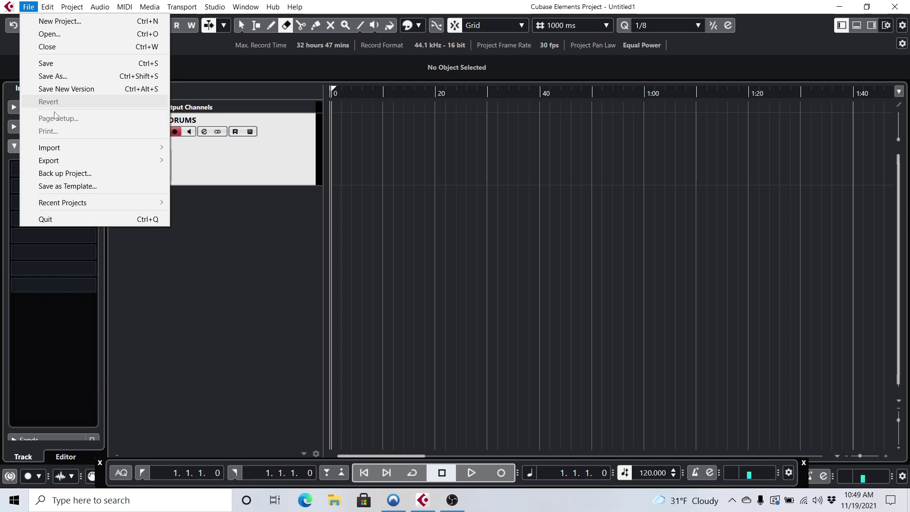
{"action": "mouse_move", "coordinate": [69, 148]}
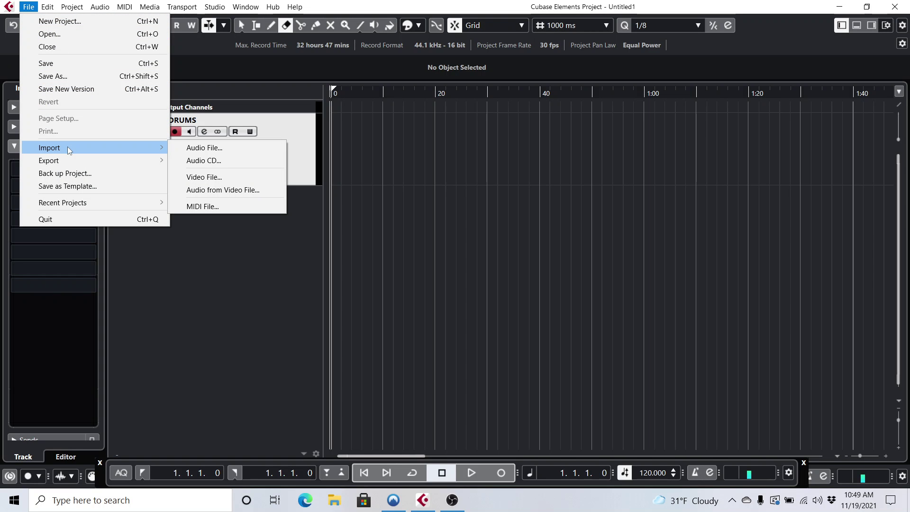
{"action": "left_click", "coordinate": [217, 149]}
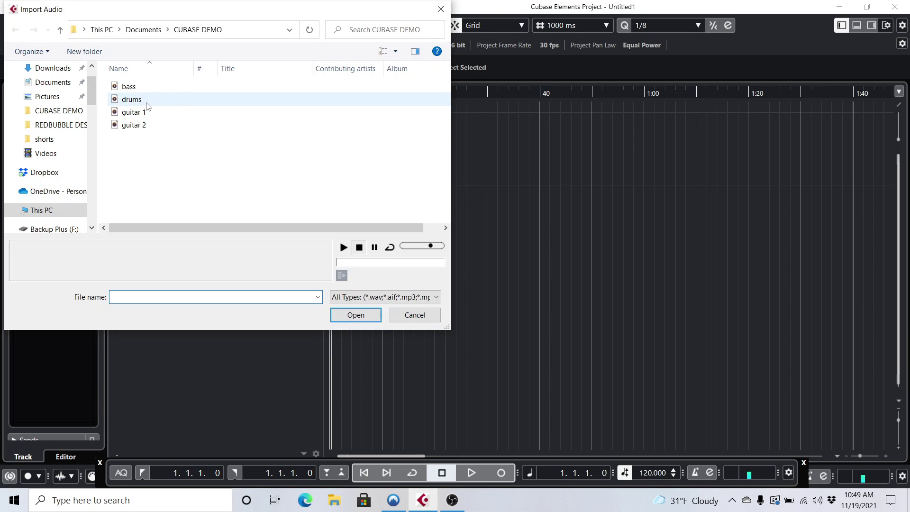
{"action": "left_click", "coordinate": [147, 106]}
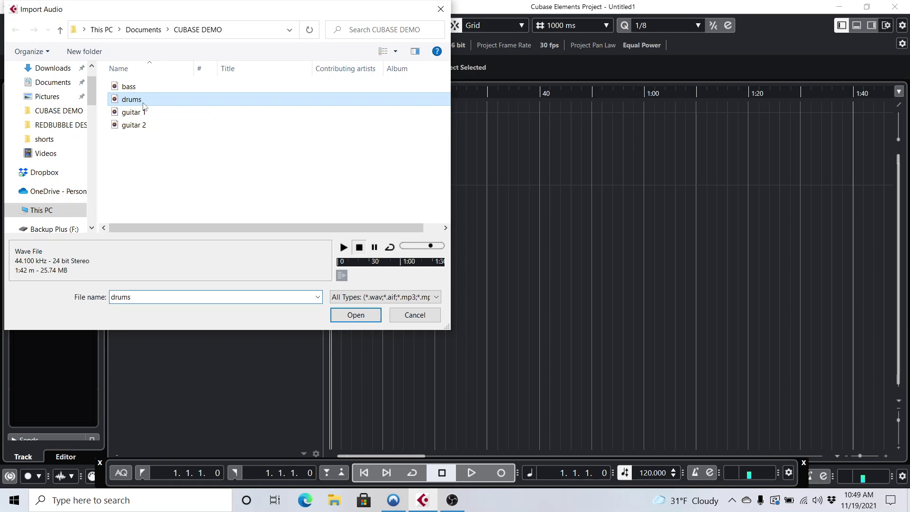
{"action": "left_click", "coordinate": [356, 316]}
{"action": "left_click", "coordinate": [534, 325]}
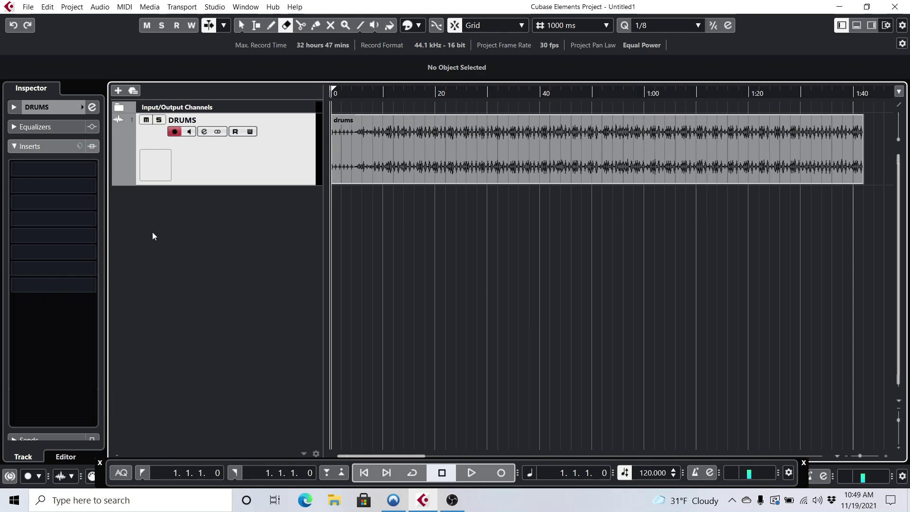
Add a second audio track named BASS from the track list's context menu.
{"action": "right_click", "coordinate": [210, 220]}
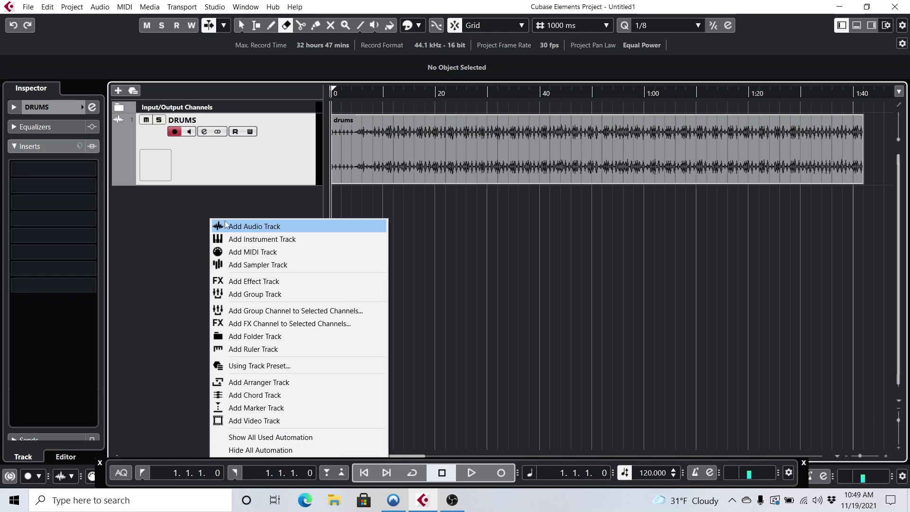
{"action": "left_click", "coordinate": [247, 227]}
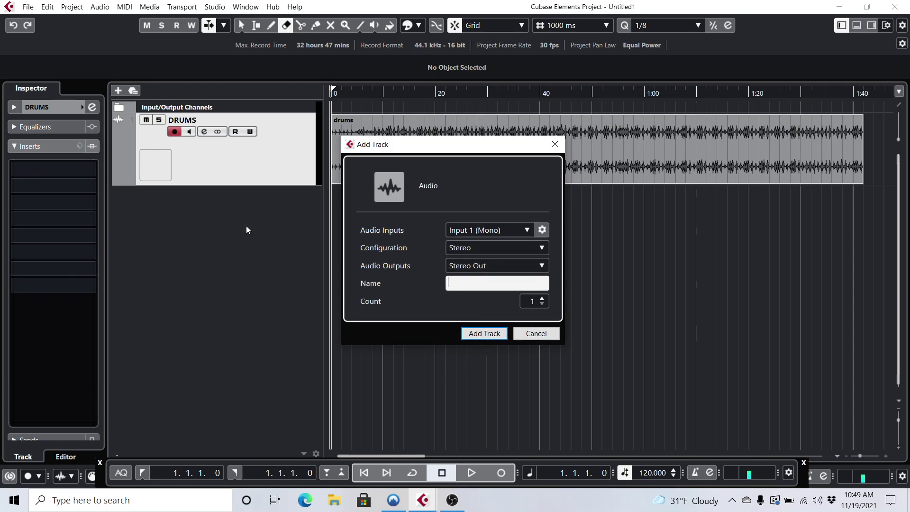
{"action": "left_click", "coordinate": [490, 279]}
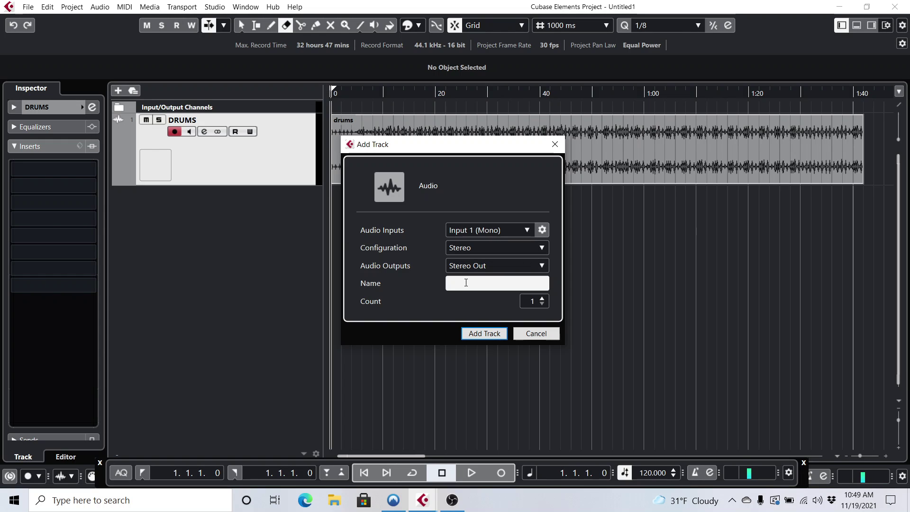
{"action": "type", "text": "BASS"}
{"action": "left_click", "coordinate": [483, 332]}
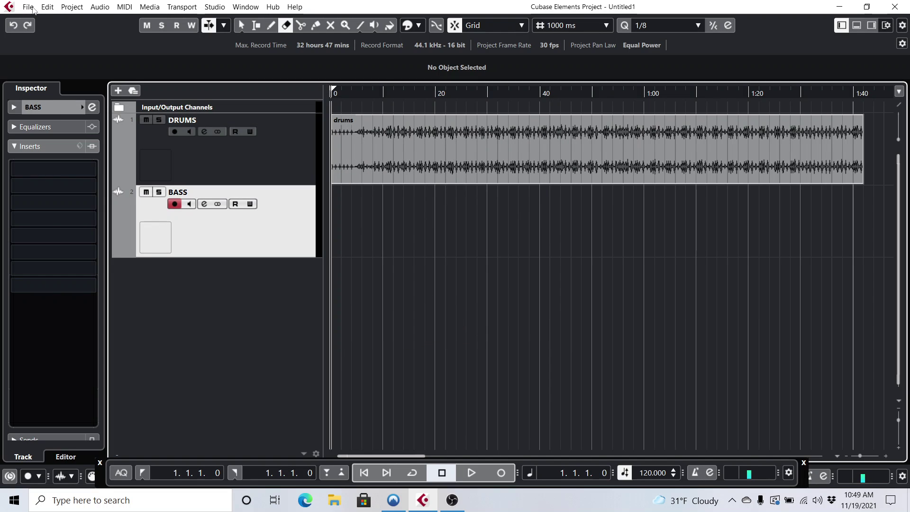
Import the bass audio file onto the BASS track as a new pool version.
{"action": "left_click", "coordinate": [31, 10]}
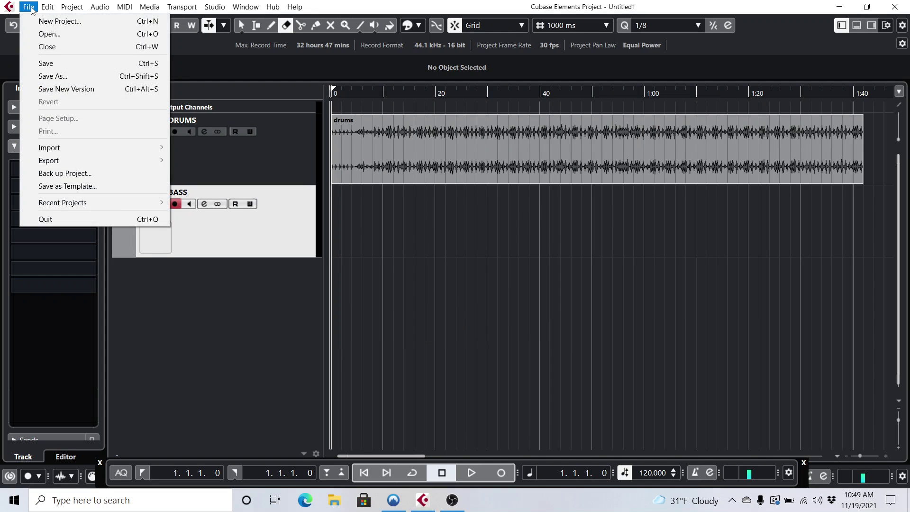
{"action": "mouse_move", "coordinate": [67, 148]}
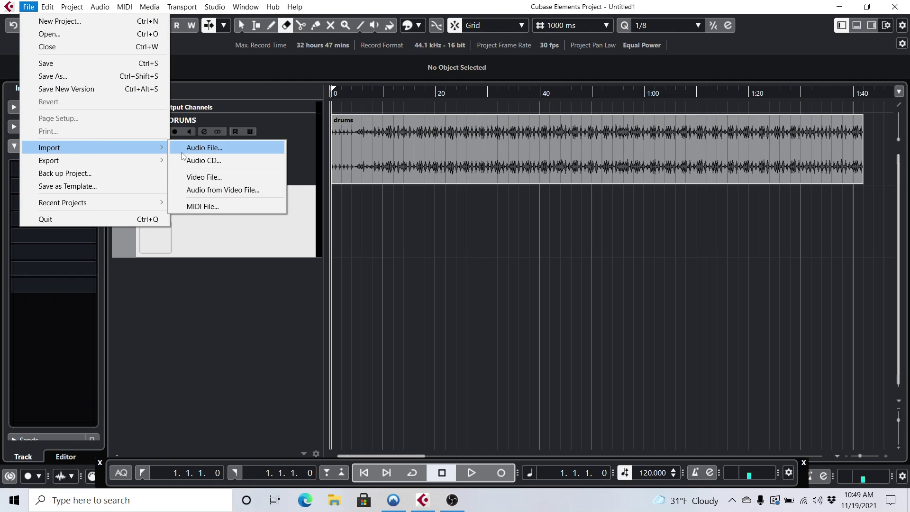
{"action": "left_click", "coordinate": [182, 149]}
{"action": "left_click", "coordinate": [129, 86]}
{"action": "left_click", "coordinate": [365, 317]}
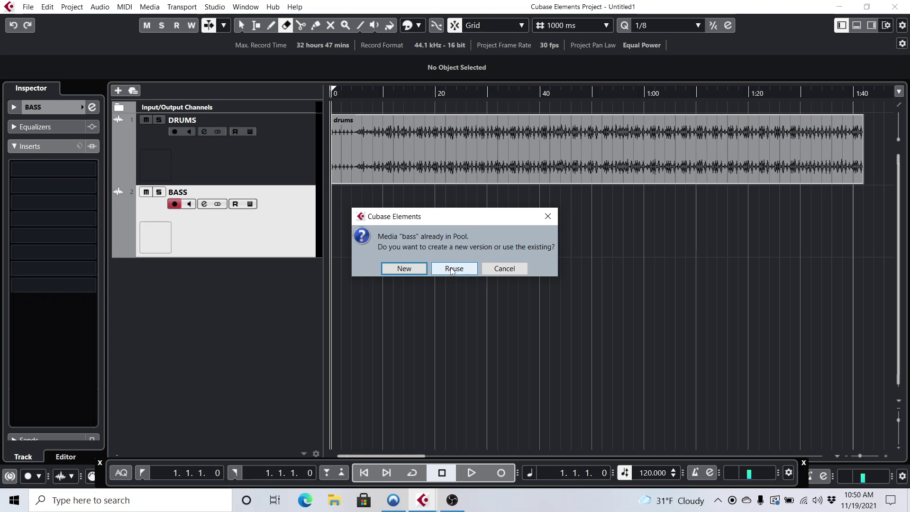
{"action": "left_click", "coordinate": [415, 272]}
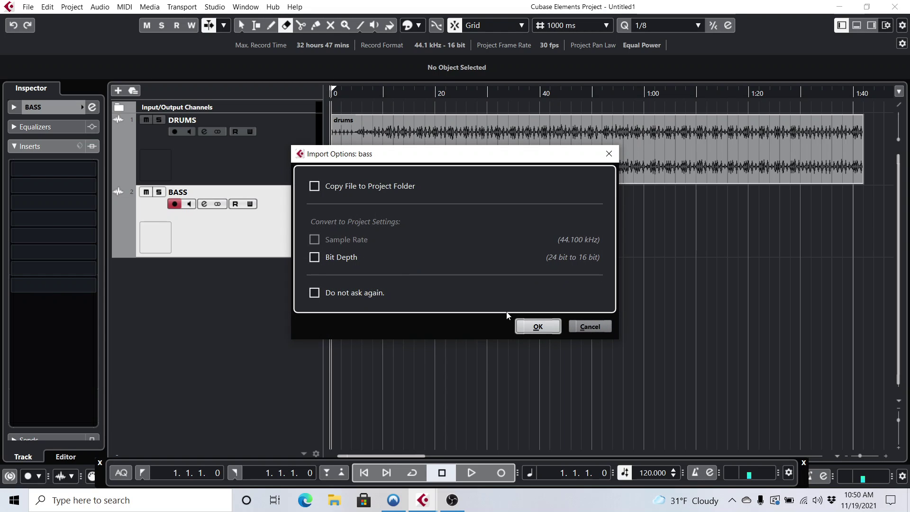
{"action": "left_click", "coordinate": [538, 327]}
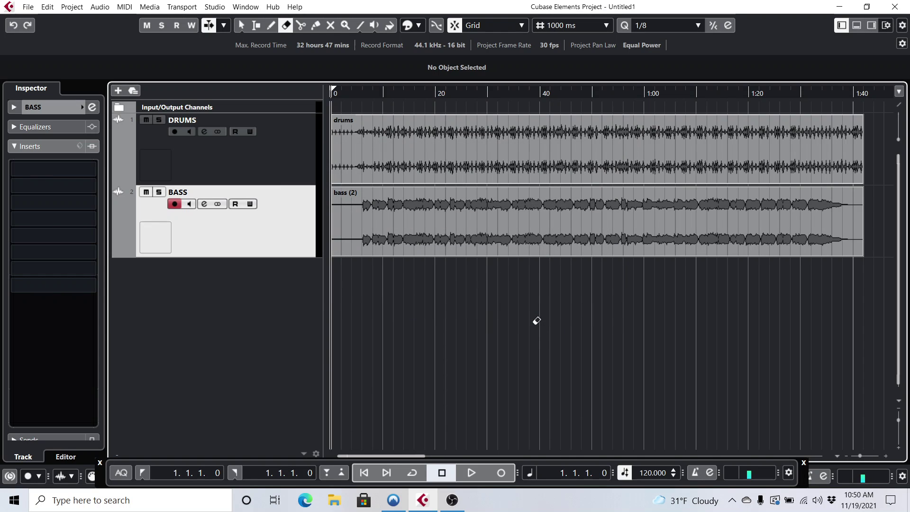
Add a third audio track, Audio 01, and import the guitar 1 file onto it.
{"action": "left_click", "coordinate": [119, 92]}
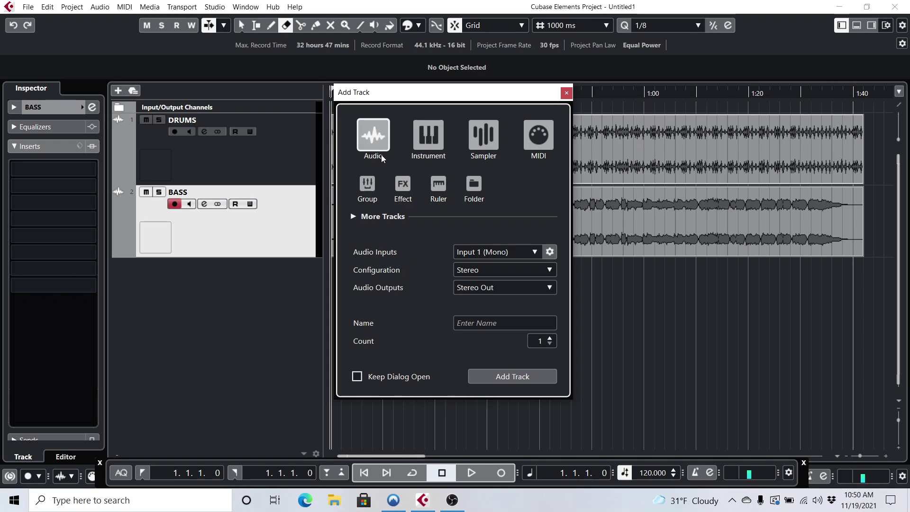
{"action": "left_click", "coordinate": [522, 379]}
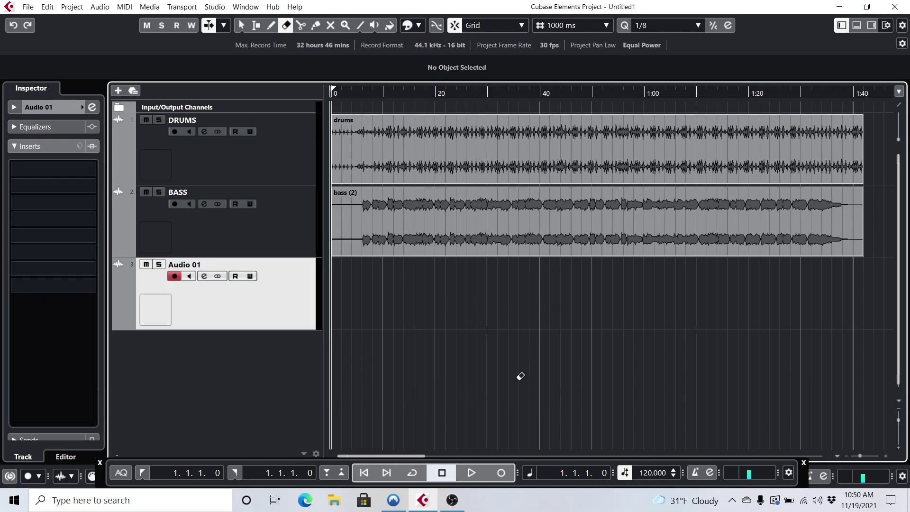
{"action": "left_click", "coordinate": [30, 9]}
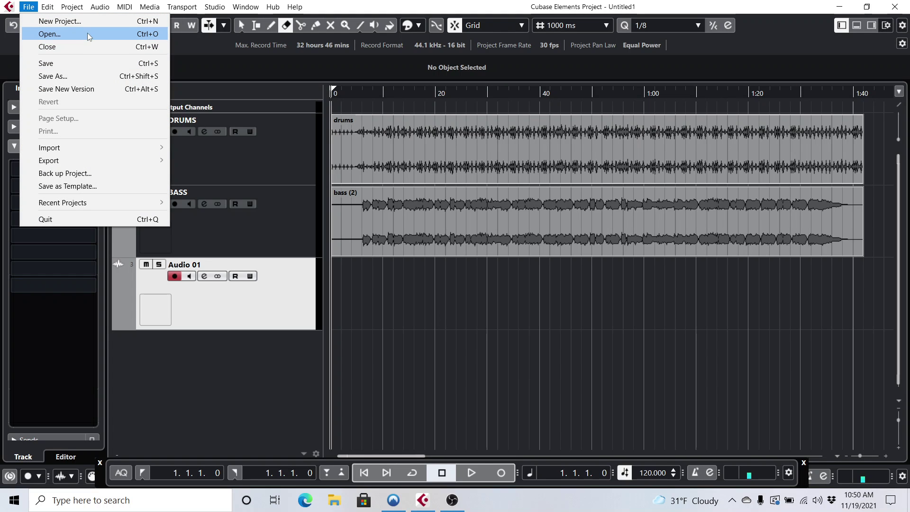
{"action": "mouse_move", "coordinate": [73, 151]}
{"action": "left_click", "coordinate": [189, 151]}
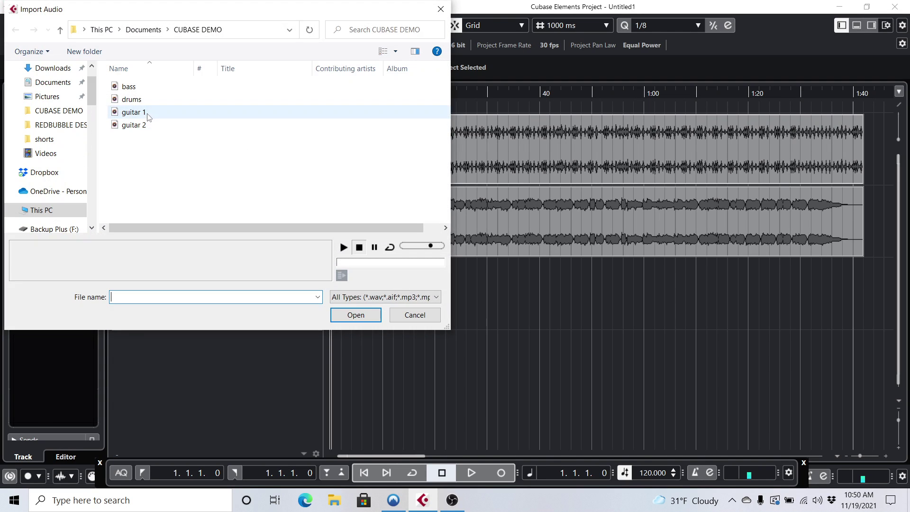
{"action": "left_click", "coordinate": [148, 115]}
{"action": "left_click", "coordinate": [356, 315]}
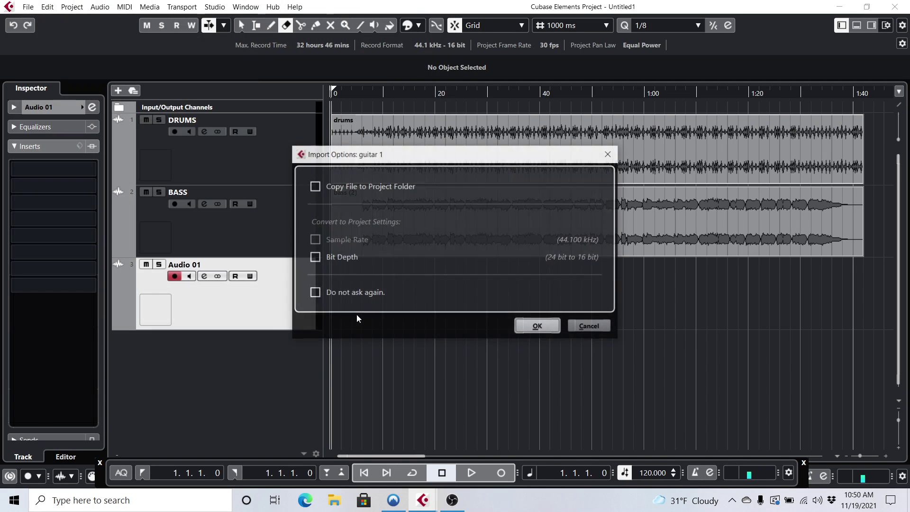
{"action": "left_click", "coordinate": [537, 326]}
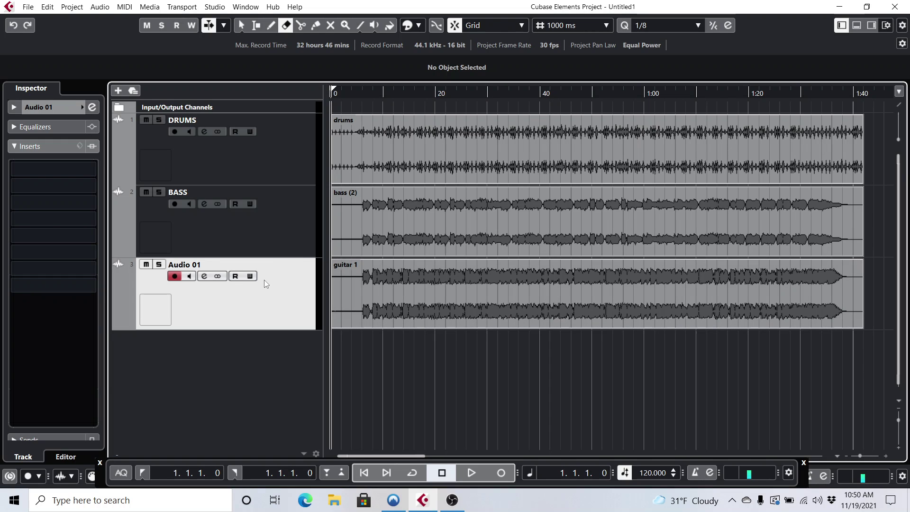
Rename the Audio 01 track to GUITAR 1.
{"action": "double_click", "coordinate": [213, 266]}
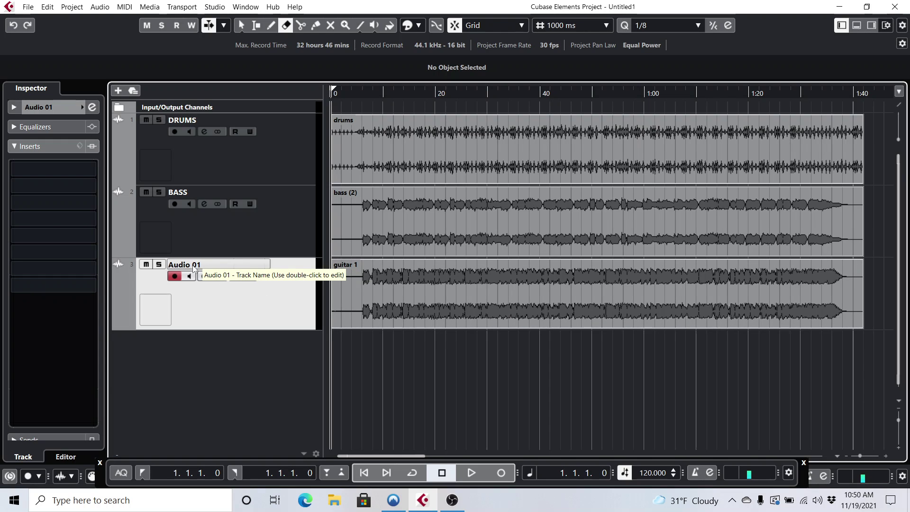
{"action": "double_click", "coordinate": [200, 267]}
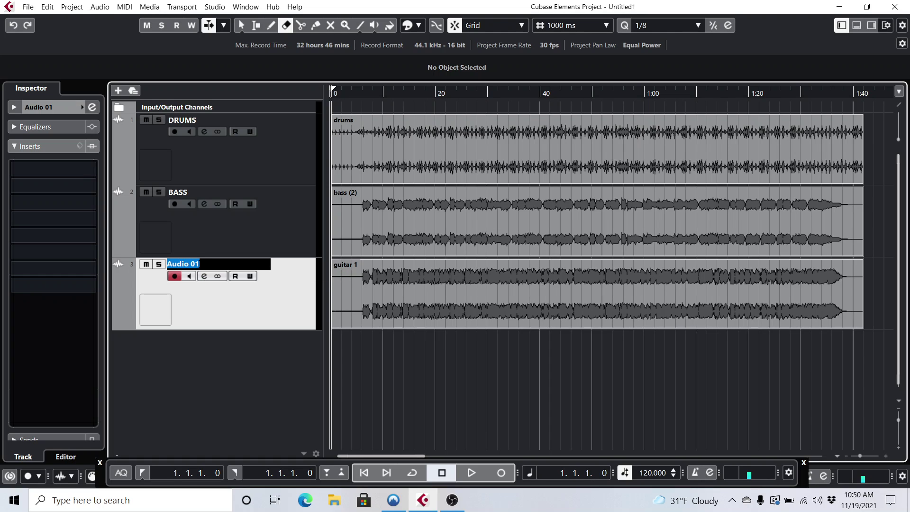
{"action": "type", "text": "GUITAR 1"}
{"action": "key", "text": "Return"}
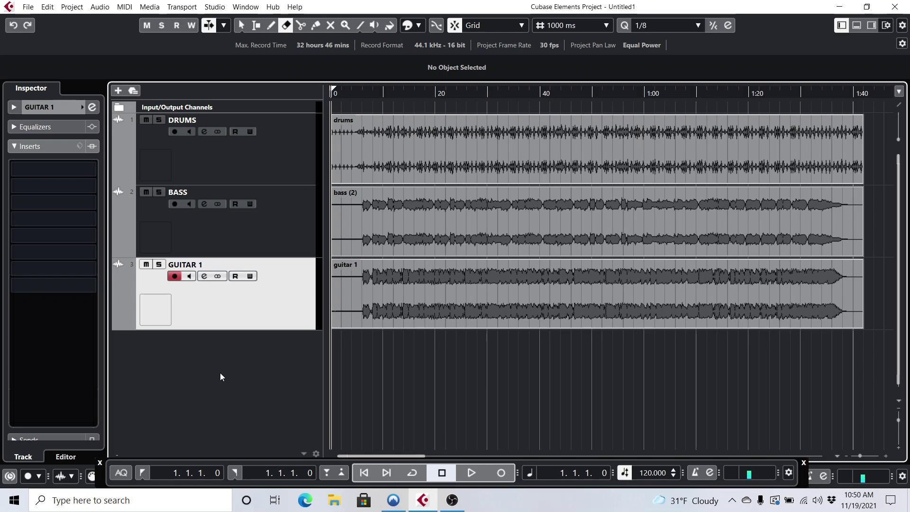
Add a fourth audio track named GUITAR 2.
{"action": "right_click", "coordinate": [220, 379]}
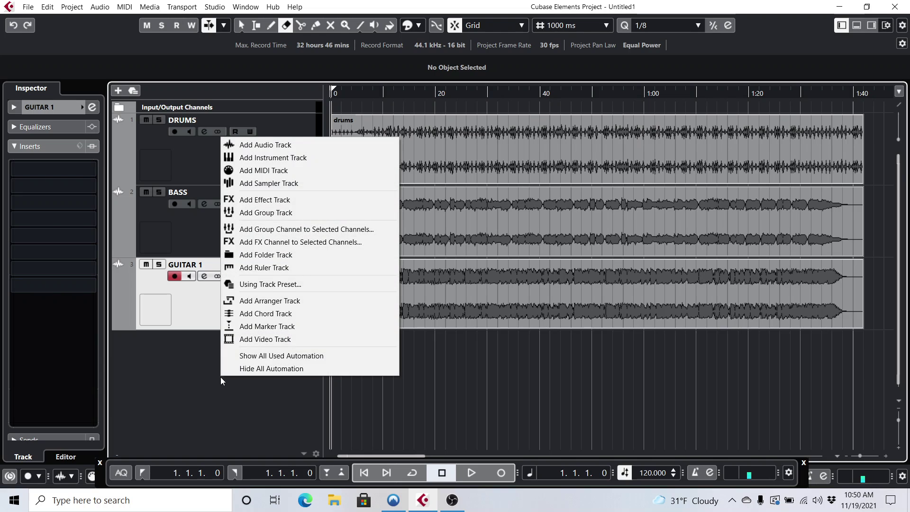
{"action": "left_click", "coordinate": [296, 146]}
{"action": "left_click", "coordinate": [498, 288]}
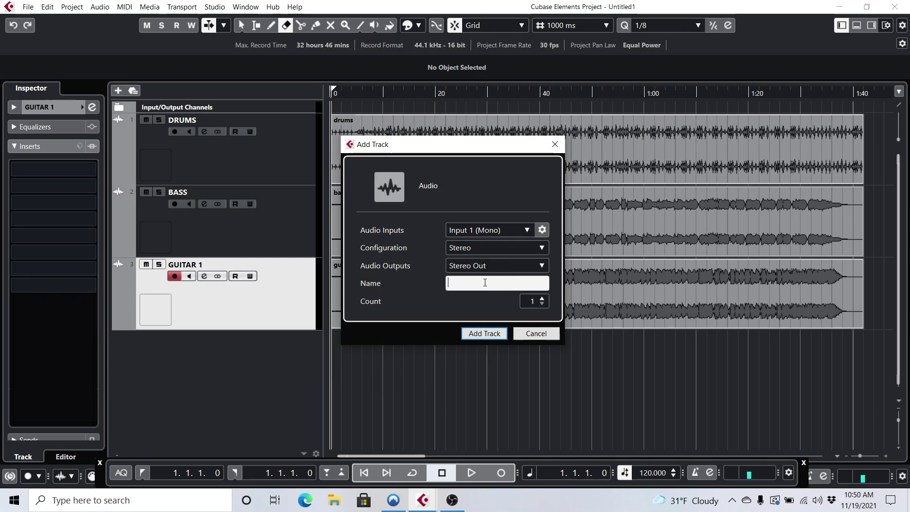
{"action": "type", "text": "GUITA"}
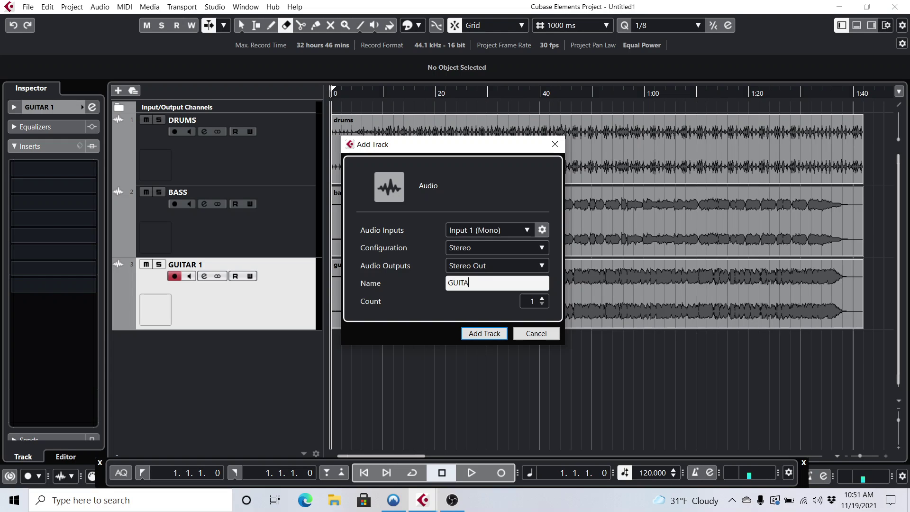
{"action": "type", "text": "R 2"}
{"action": "left_click", "coordinate": [496, 333]}
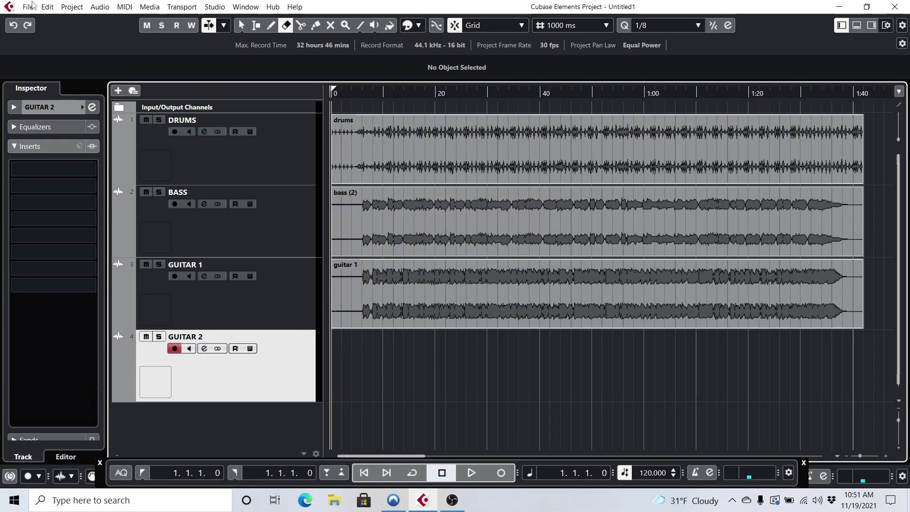
Import the guitar 2 audio file onto the GUITAR 2 track.
{"action": "left_click", "coordinate": [29, 7]}
{"action": "mouse_move", "coordinate": [75, 147]}
{"action": "left_click", "coordinate": [199, 148]}
{"action": "left_click", "coordinate": [128, 126]}
{"action": "left_click", "coordinate": [354, 316]}
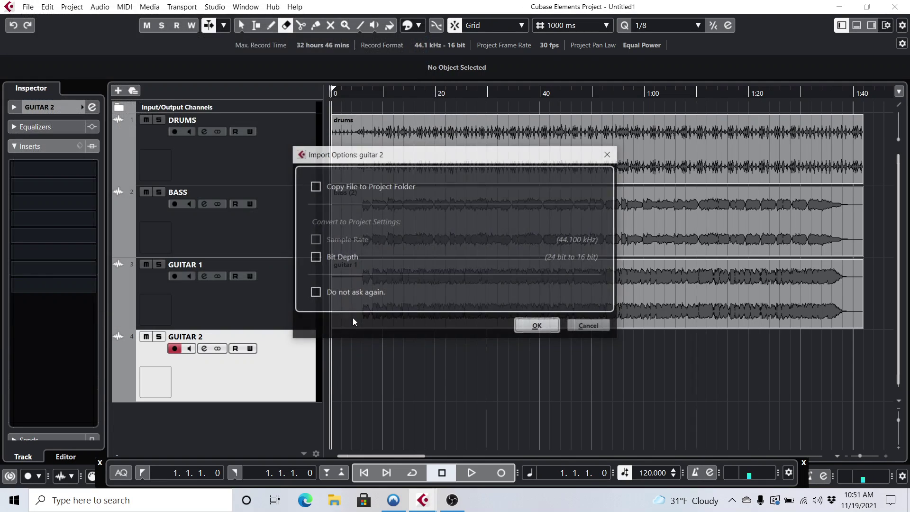
{"action": "left_click", "coordinate": [534, 326]}
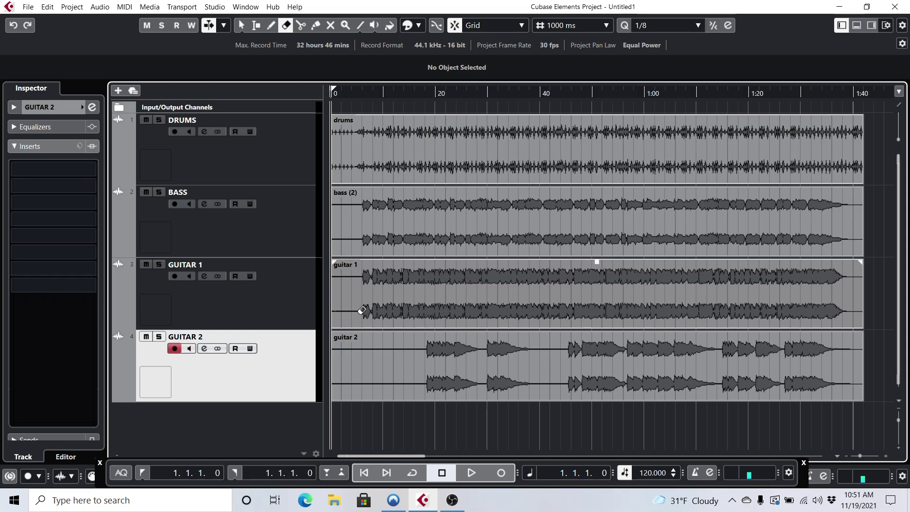
Open the MixConsole with F3 to show all channel strips.
{"action": "key", "text": "F3"}
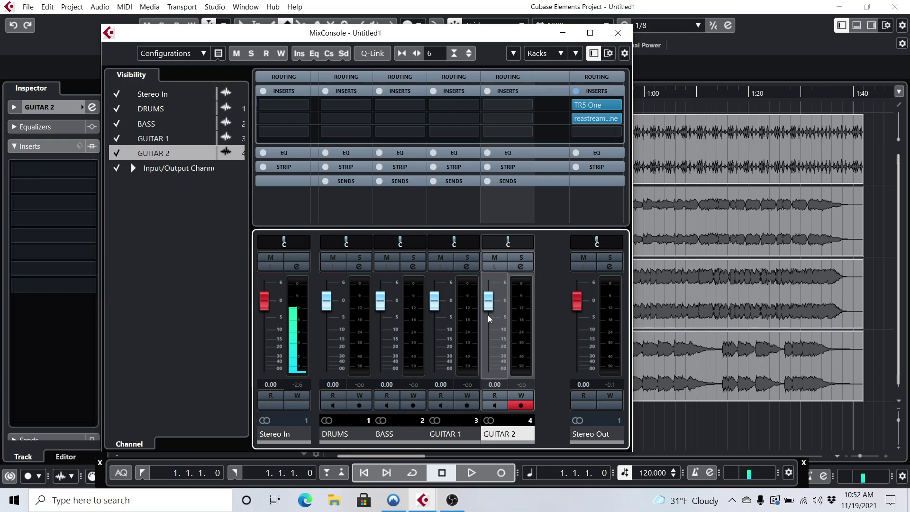
During playback, lower BASS to -8.55 and both guitars to about -6.92, then stop playback.
{"action": "left_click", "coordinate": [475, 472]}
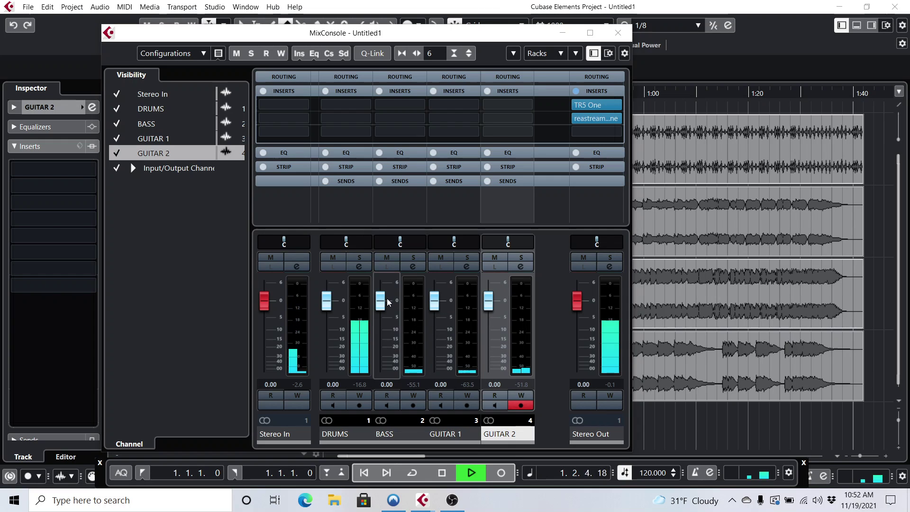
{"action": "left_click_drag", "start_coordinate": [386, 299], "coordinate": [384, 334]}
{"action": "left_click_drag", "start_coordinate": [434, 307], "coordinate": [437, 333]}
{"action": "left_click_drag", "start_coordinate": [489, 301], "coordinate": [488, 331]}
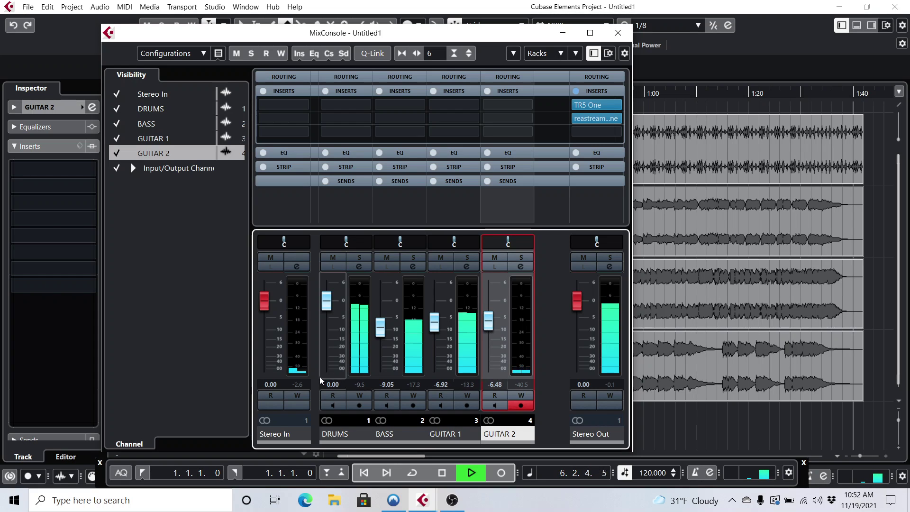
{"action": "left_click_drag", "start_coordinate": [381, 337], "coordinate": [382, 333]}
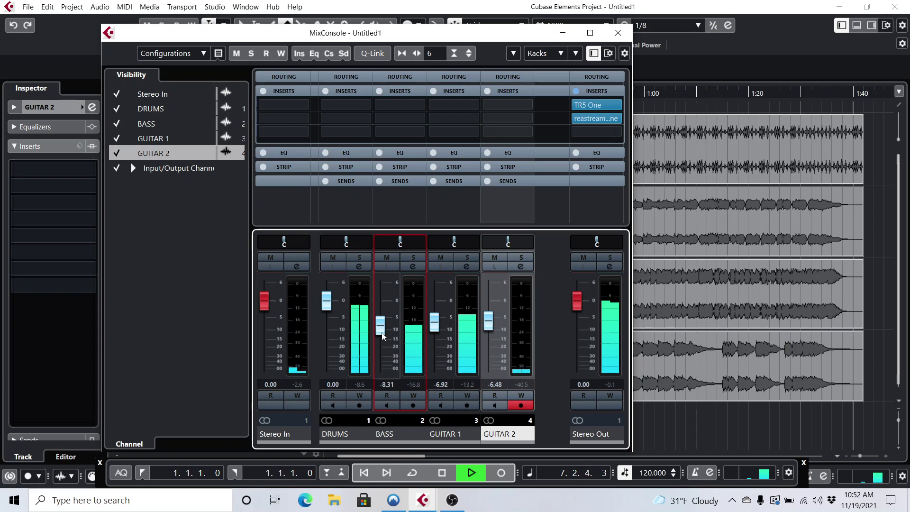
{"action": "left_click_drag", "start_coordinate": [383, 336], "coordinate": [384, 336]}
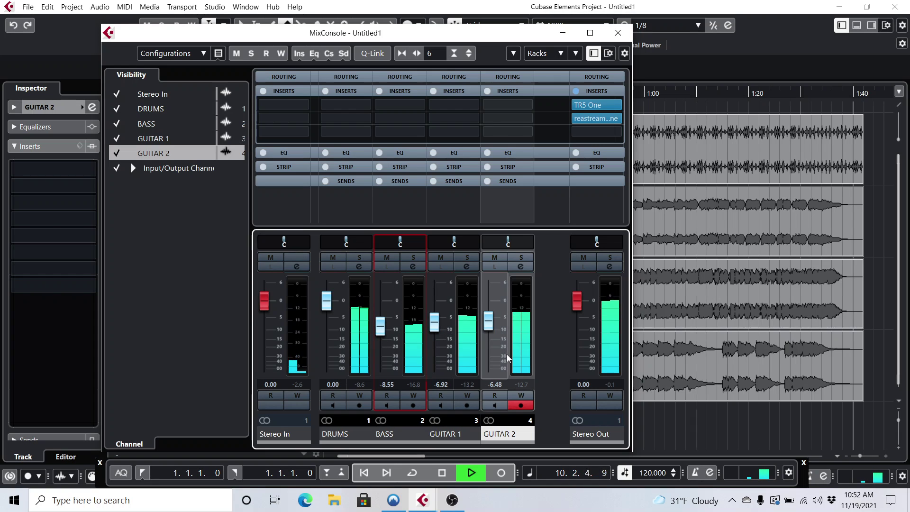
{"action": "left_click_drag", "start_coordinate": [489, 327], "coordinate": [490, 331]}
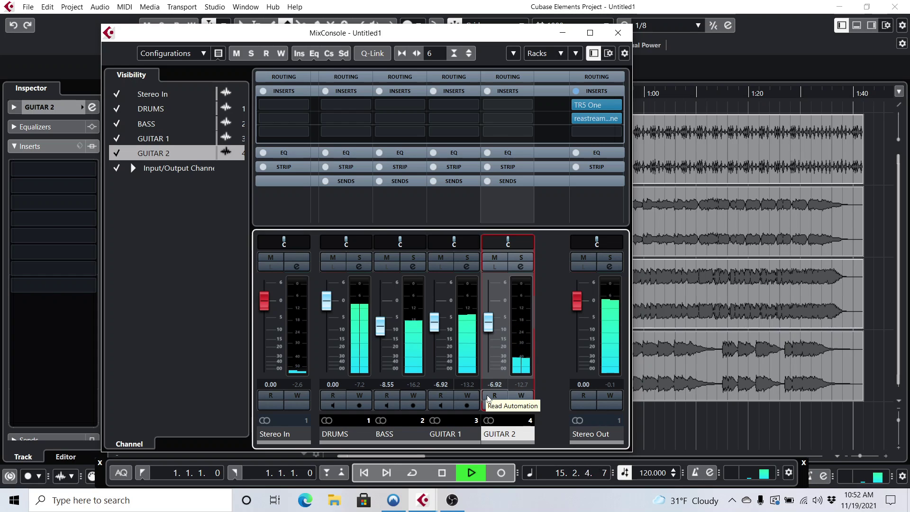
{"action": "left_click", "coordinate": [521, 406]}
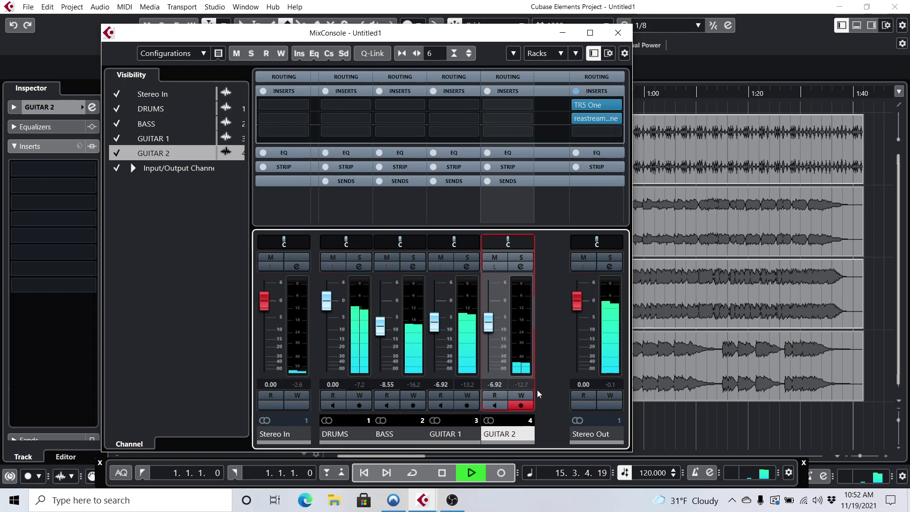
{"action": "left_click", "coordinate": [446, 472]}
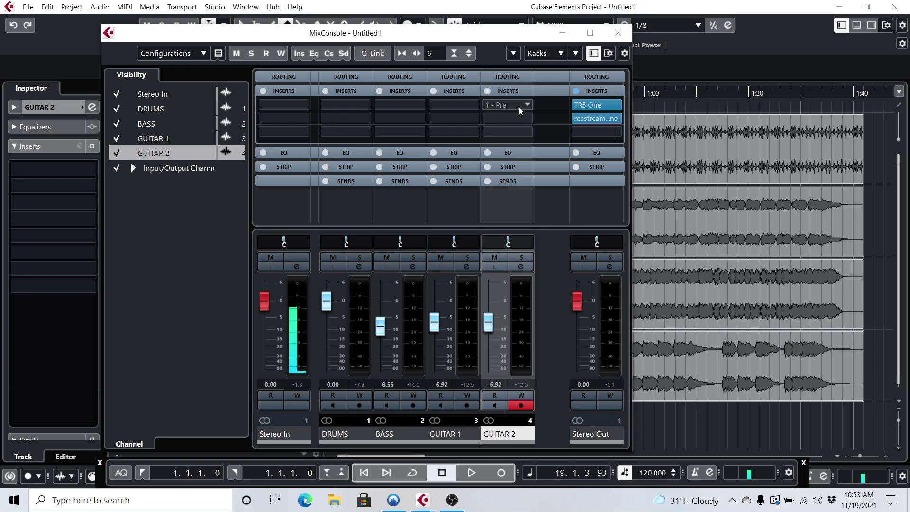
Open the TR5 One editor on Stereo Out, then close it.
{"action": "left_click", "coordinate": [605, 106]}
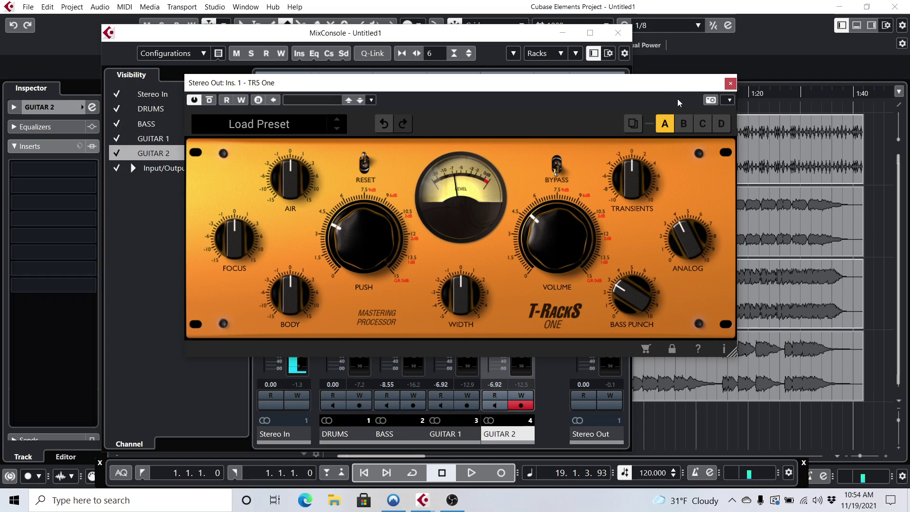
{"action": "left_click", "coordinate": [731, 85]}
Clear Stereo Out insert 1 to No Effect, then reload TR5 One from the Other category.
{"action": "mouse_move", "coordinate": [614, 106]}
{"action": "left_click", "coordinate": [617, 106]}
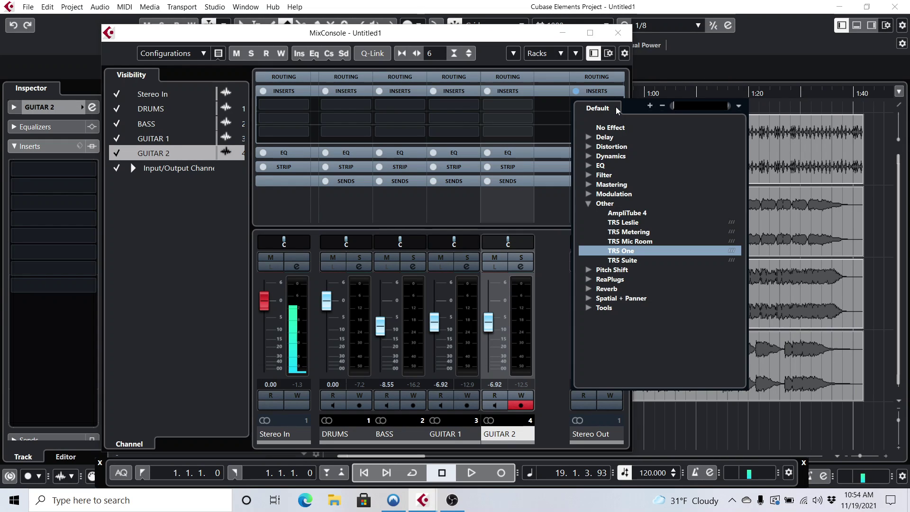
{"action": "left_click", "coordinate": [613, 127]}
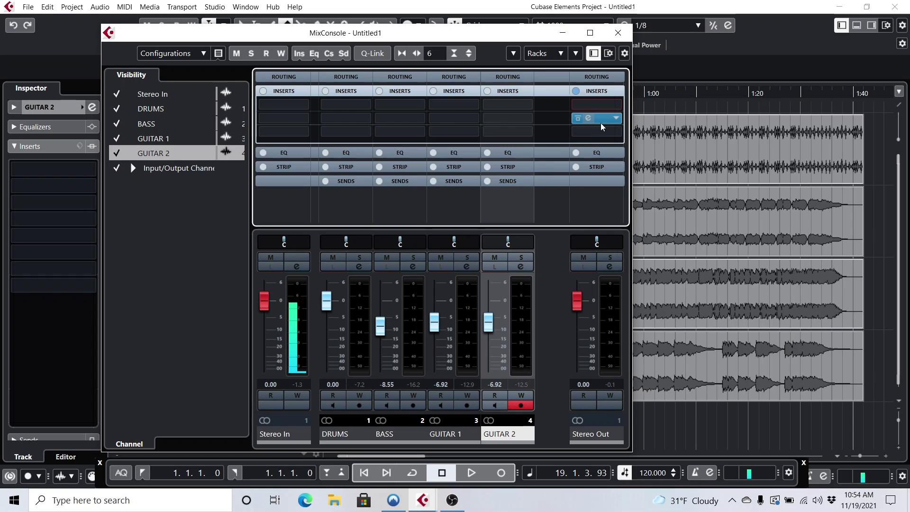
{"action": "mouse_move", "coordinate": [618, 107]}
{"action": "left_click", "coordinate": [617, 106]}
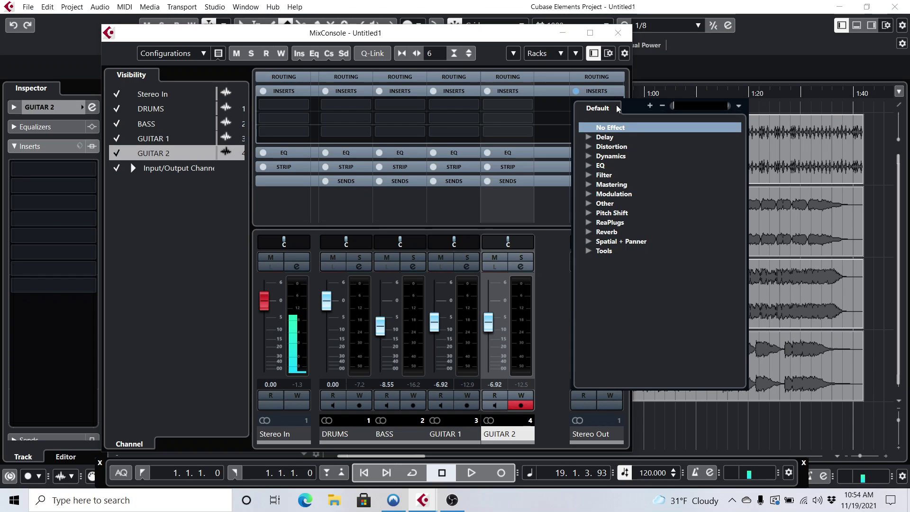
{"action": "left_click", "coordinate": [588, 204]}
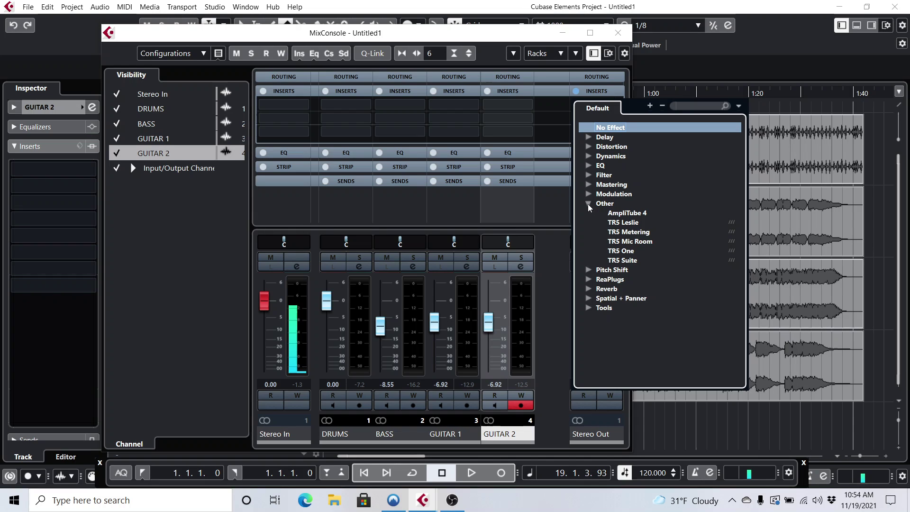
{"action": "left_click", "coordinate": [632, 256]}
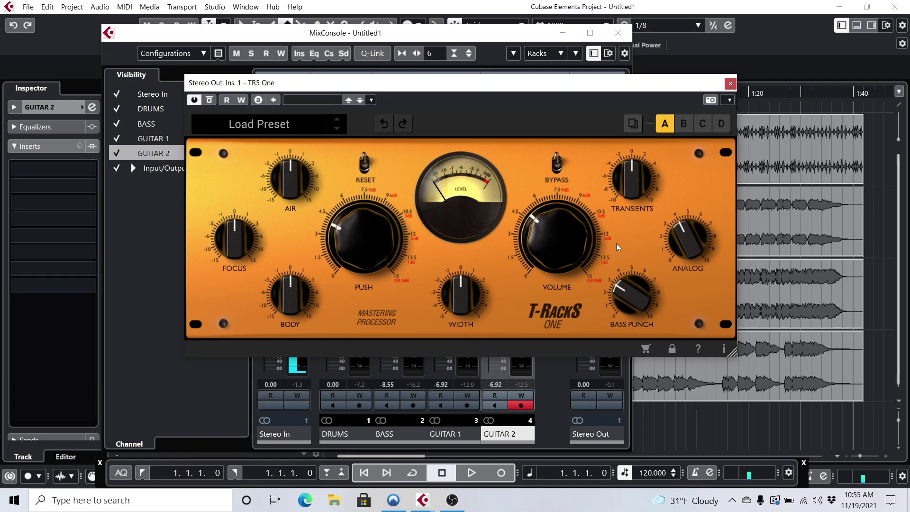
Play the mix and toggle T-RackS One's BYPASS repeatedly to compare processed and dry sound.
{"action": "left_click", "coordinate": [473, 474]}
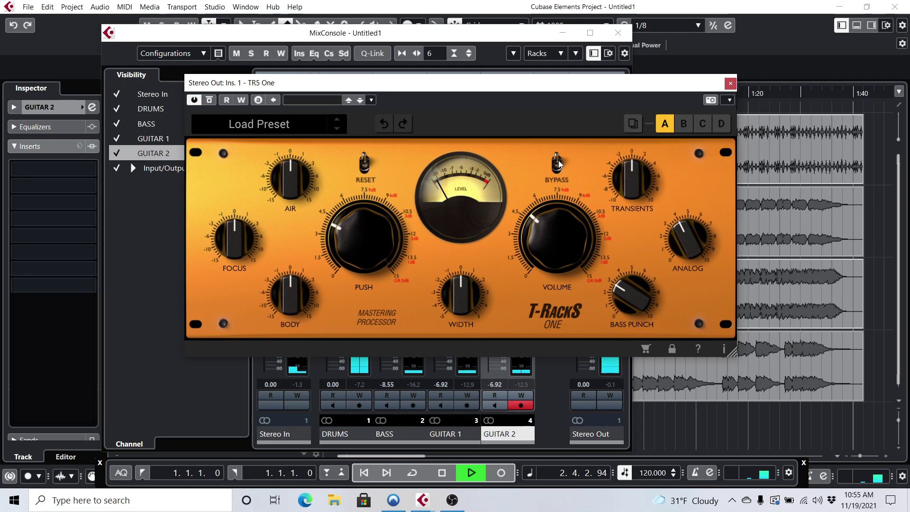
{"action": "left_click", "coordinate": [557, 162]}
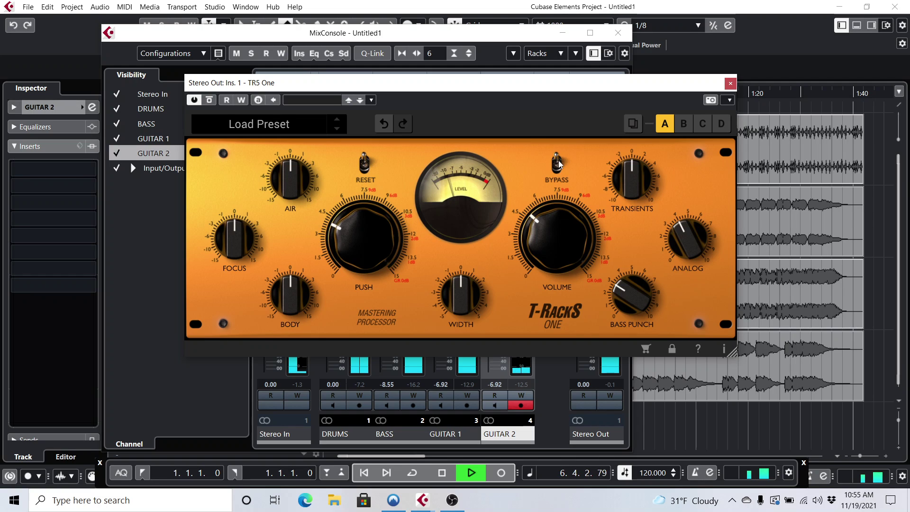
{"action": "left_click", "coordinate": [559, 160]}
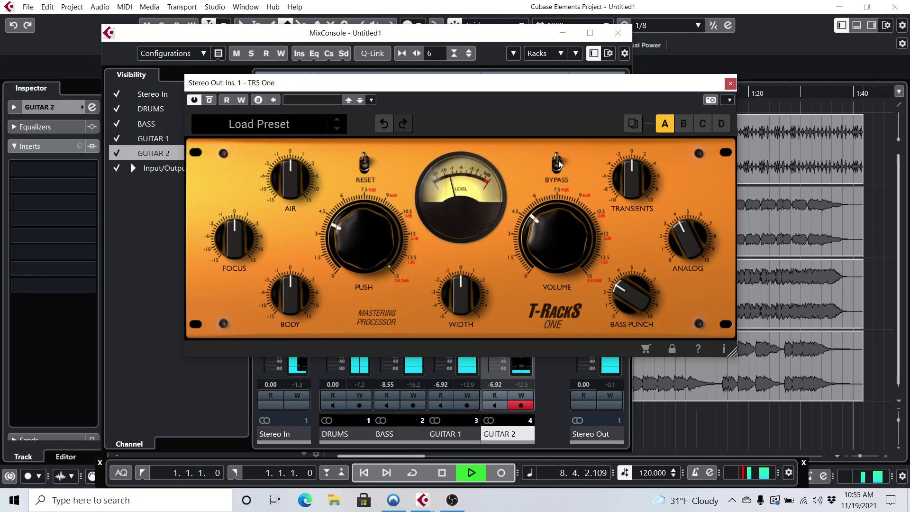
{"action": "left_click", "coordinate": [558, 160]}
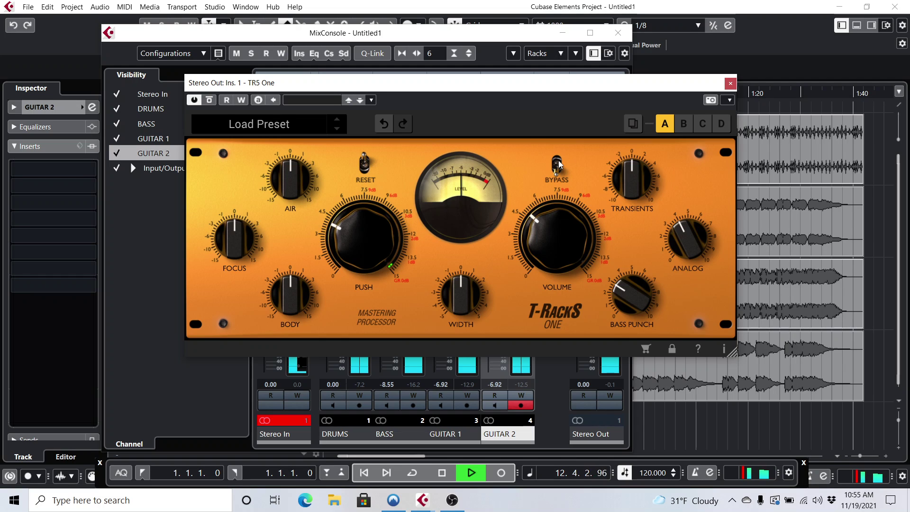
On T-RackS One, lower volume to about 3, bass punch to 0.8, widen to about 1.5, and flip bypass back.
{"action": "mouse_move", "coordinate": [553, 223]}
{"action": "left_click_drag", "start_coordinate": [549, 226], "coordinate": [544, 240]}
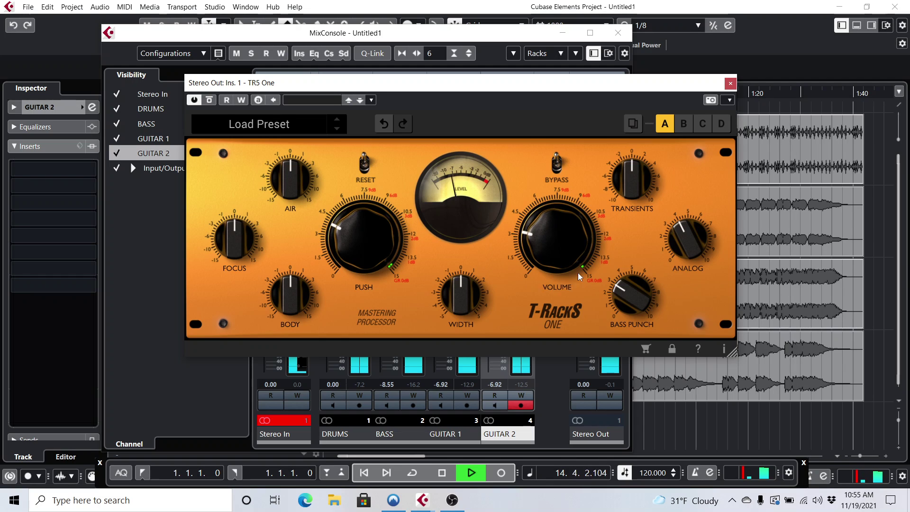
{"action": "mouse_move", "coordinate": [617, 295]}
{"action": "left_click_drag", "start_coordinate": [617, 295], "coordinate": [619, 332]}
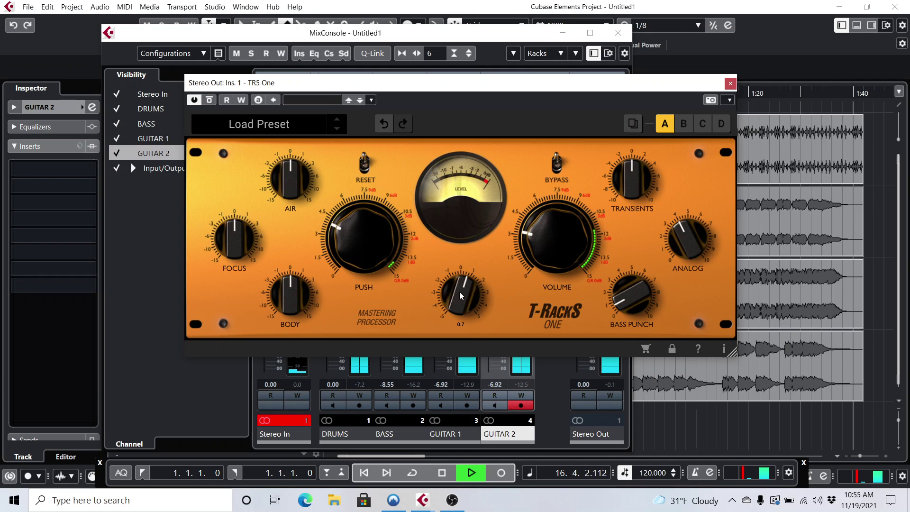
{"action": "left_click_drag", "start_coordinate": [457, 288], "coordinate": [457, 275]}
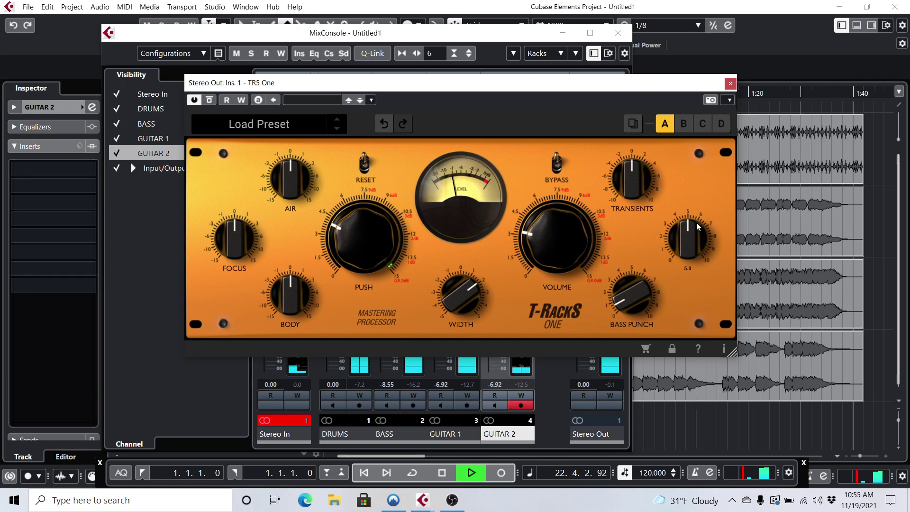
{"action": "mouse_move", "coordinate": [577, 234]}
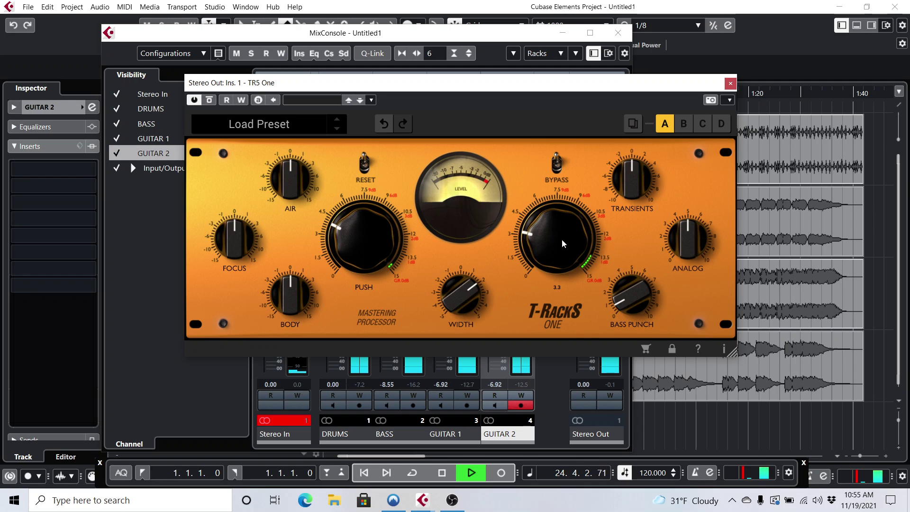
{"action": "left_click", "coordinate": [560, 163]}
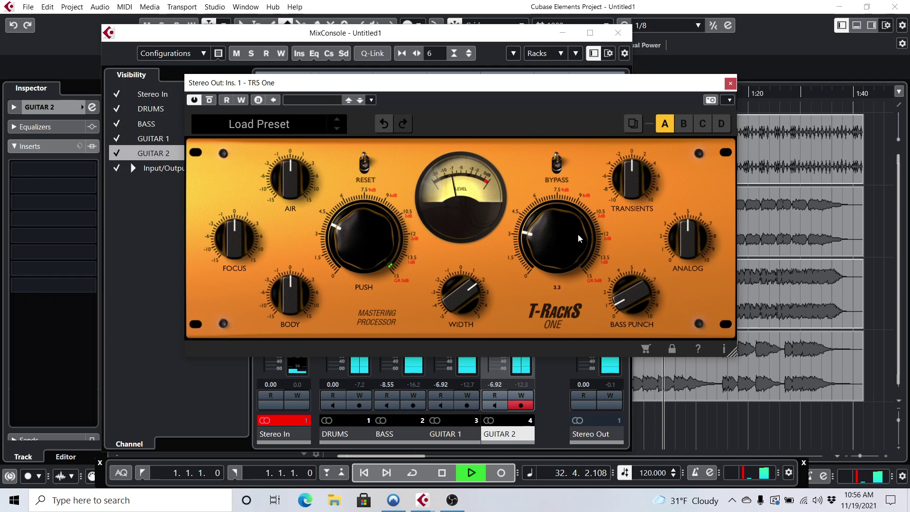
Stop playback and close the T-RackS One plugin window.
{"action": "left_click", "coordinate": [443, 473]}
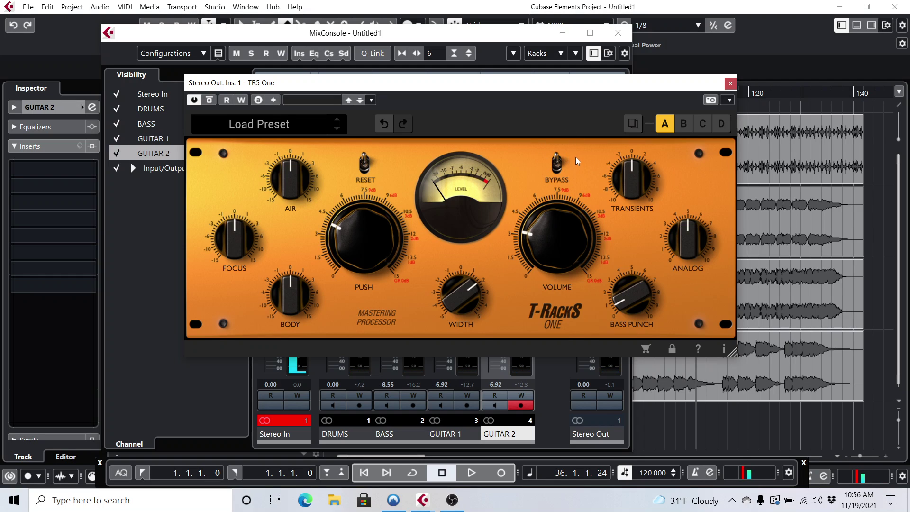
{"action": "left_click", "coordinate": [731, 84]}
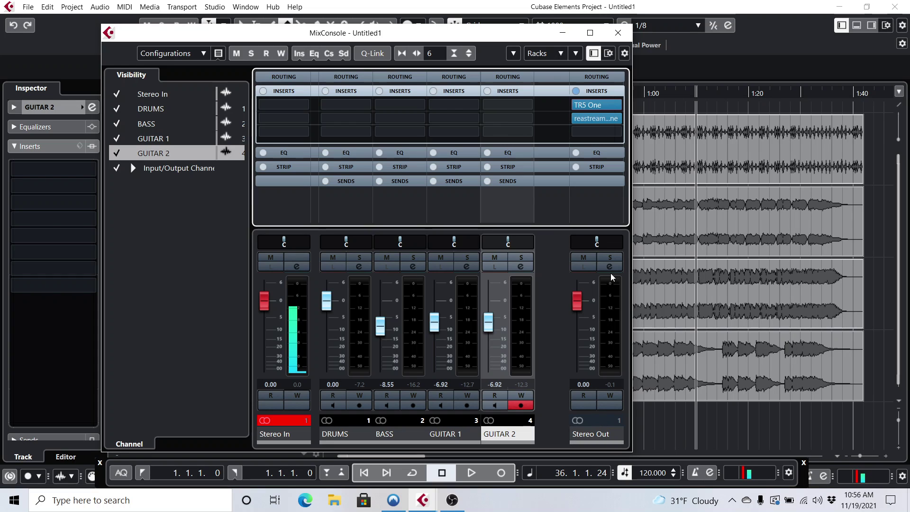
Close the MixConsole and set the locator range across the song, bar 1 to 52.
{"action": "left_click", "coordinate": [618, 33]}
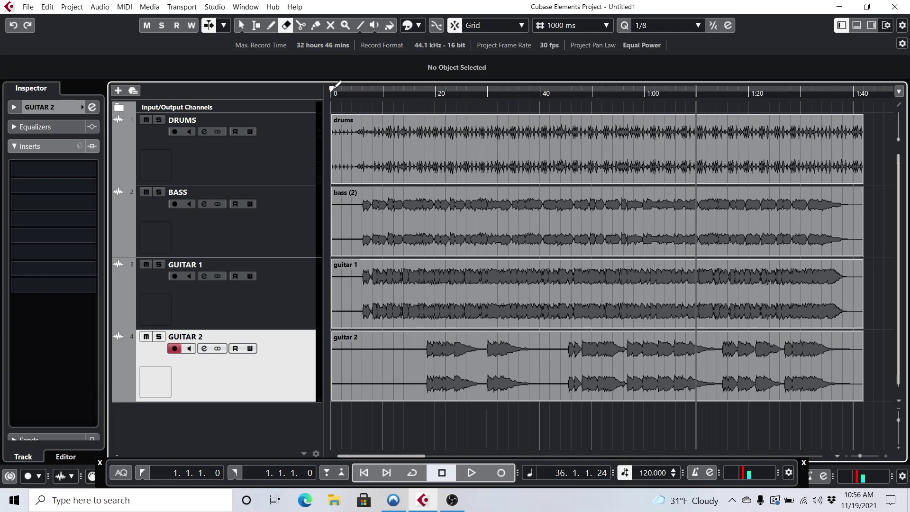
{"action": "mouse_move", "coordinate": [336, 85]}
{"action": "left_mouse_down"}
{"action": "mouse_move", "coordinate": [624, 104]}
{"action": "mouse_move", "coordinate": [864, 138]}
{"action": "left_mouse_up"}
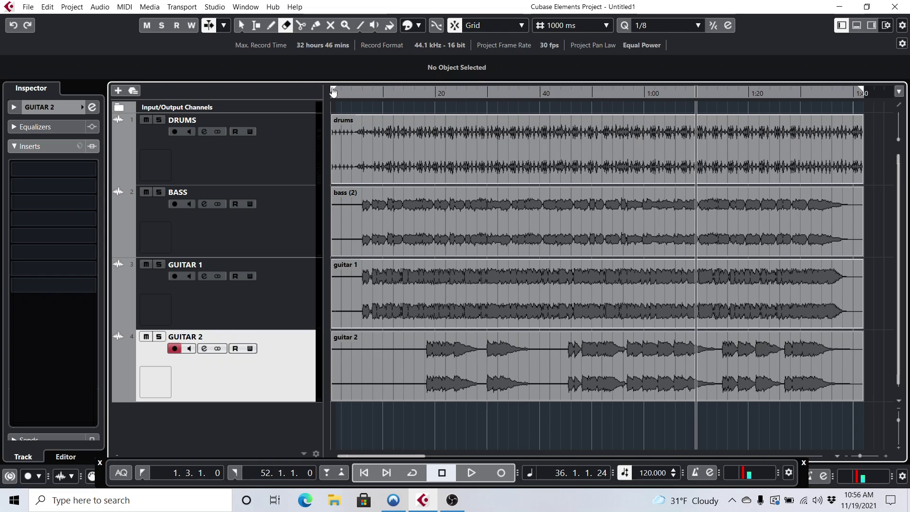
{"action": "left_click_drag", "start_coordinate": [320, 91], "coordinate": [334, 88]}
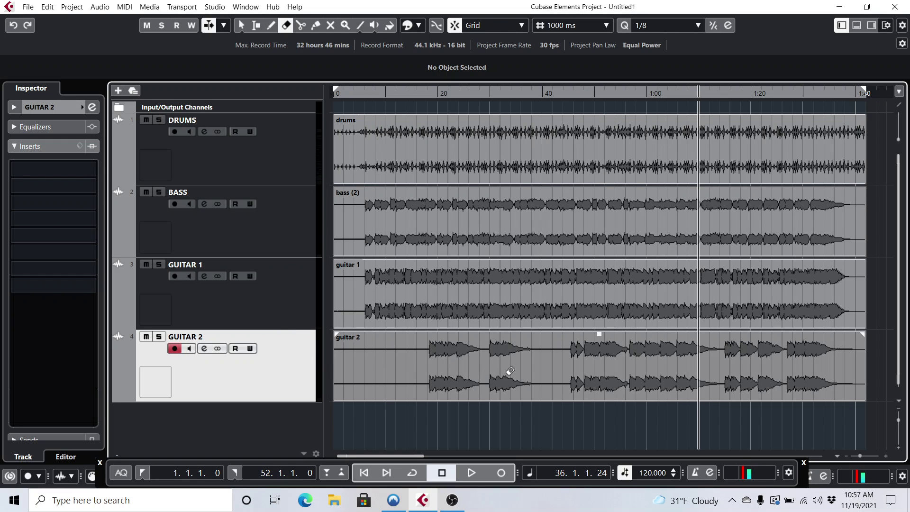
Toggle mute on GUITAR 2 and GUITAR 1, leaving all four tracks unmuted.
{"action": "left_click", "coordinate": [146, 337]}
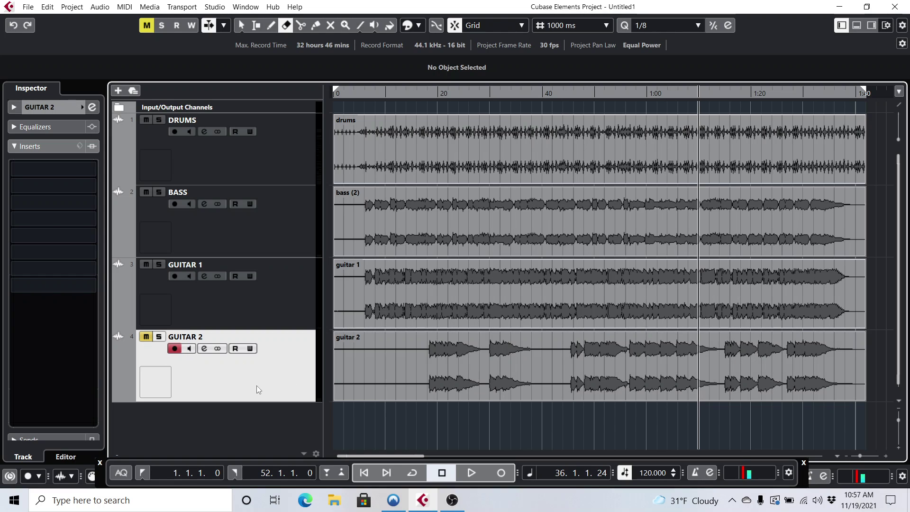
{"action": "left_click", "coordinate": [145, 338]}
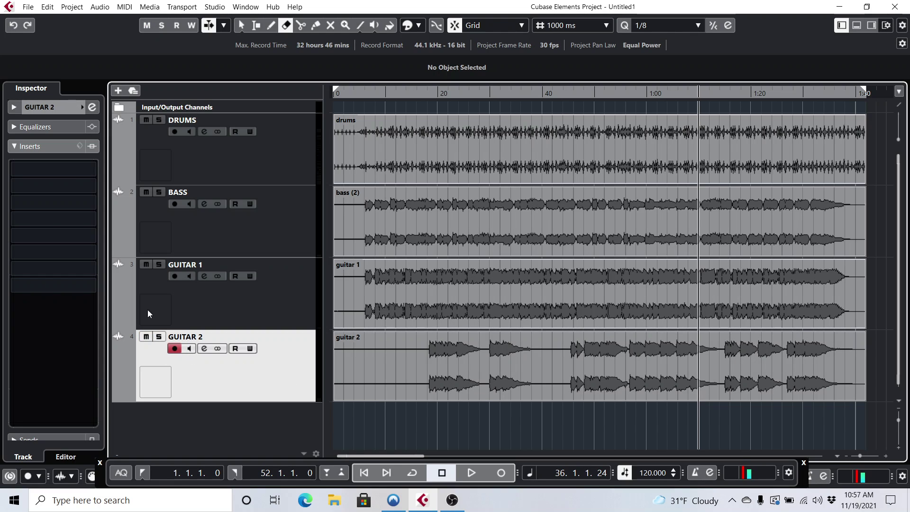
{"action": "left_click", "coordinate": [147, 264]}
{"action": "left_click", "coordinate": [146, 264]}
Export the Stereo Out audio mixdown as a Wave file named TEST.
{"action": "left_click", "coordinate": [28, 7]}
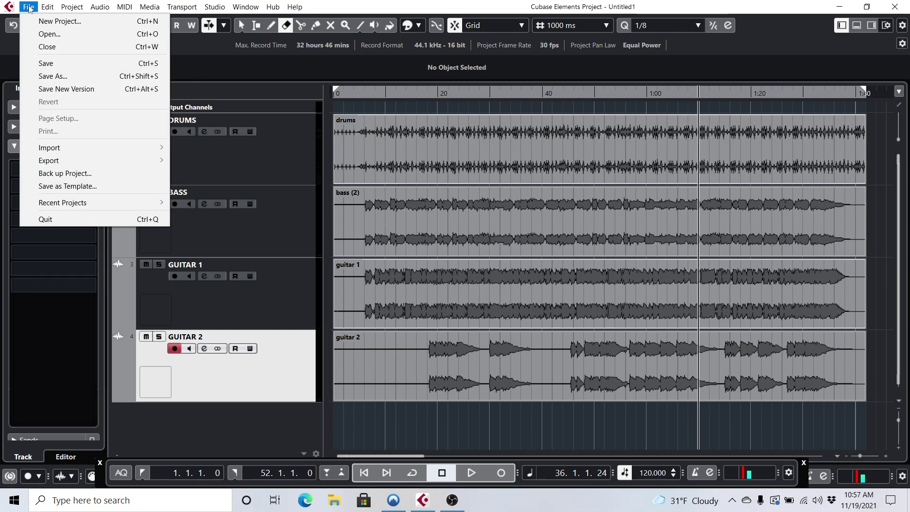
{"action": "mouse_move", "coordinate": [55, 161]}
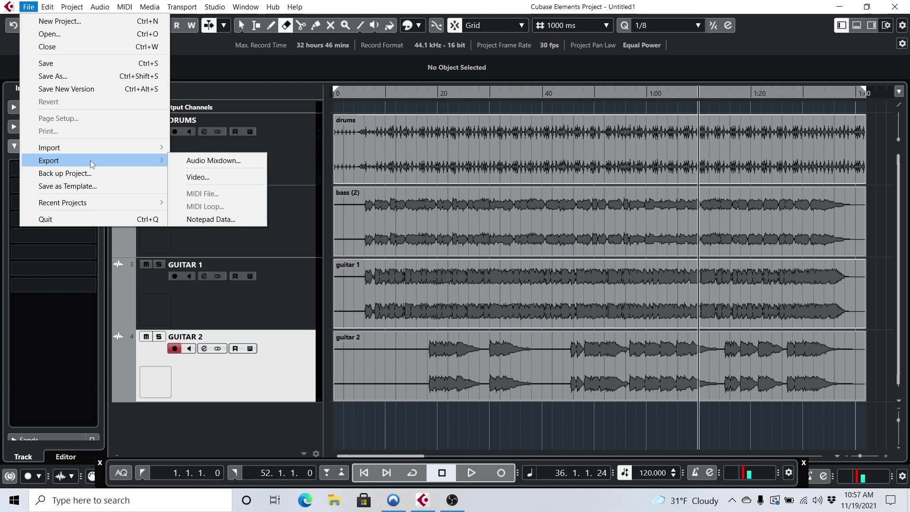
{"action": "left_click", "coordinate": [192, 162]}
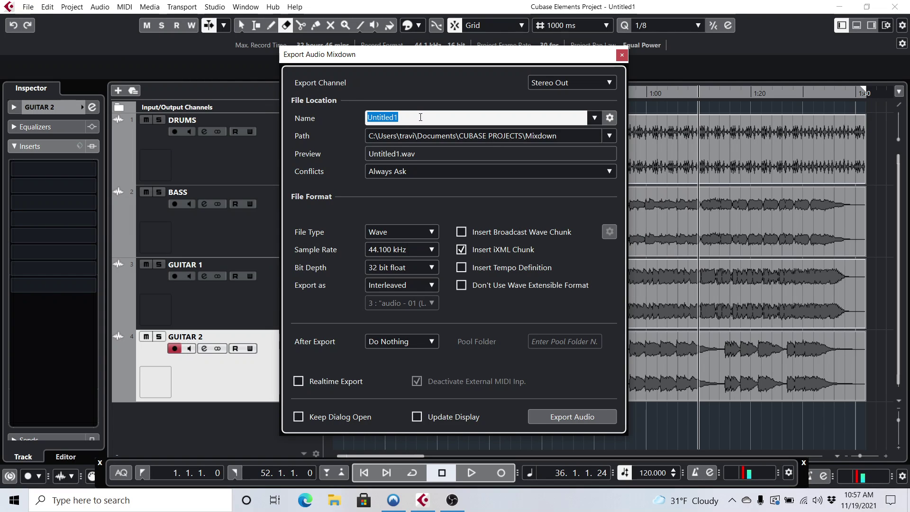
{"action": "type", "text": "TEST"}
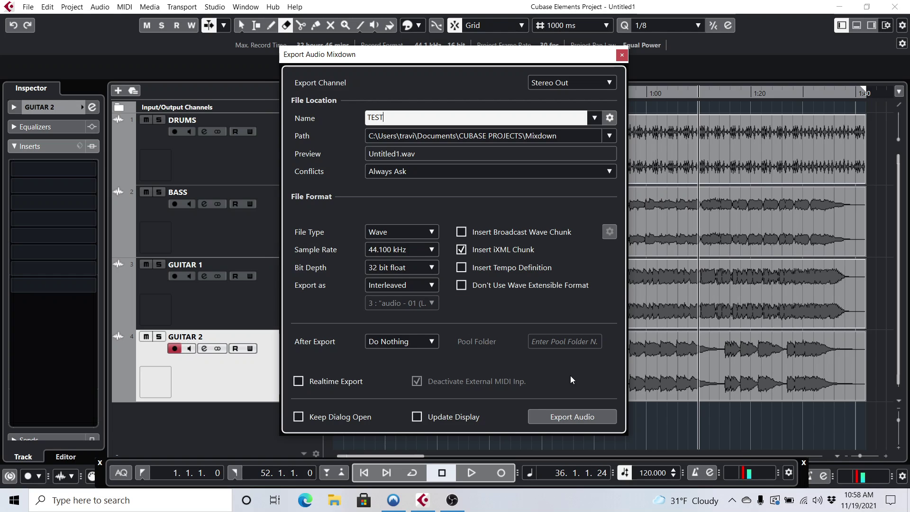
{"action": "left_click", "coordinate": [579, 417]}
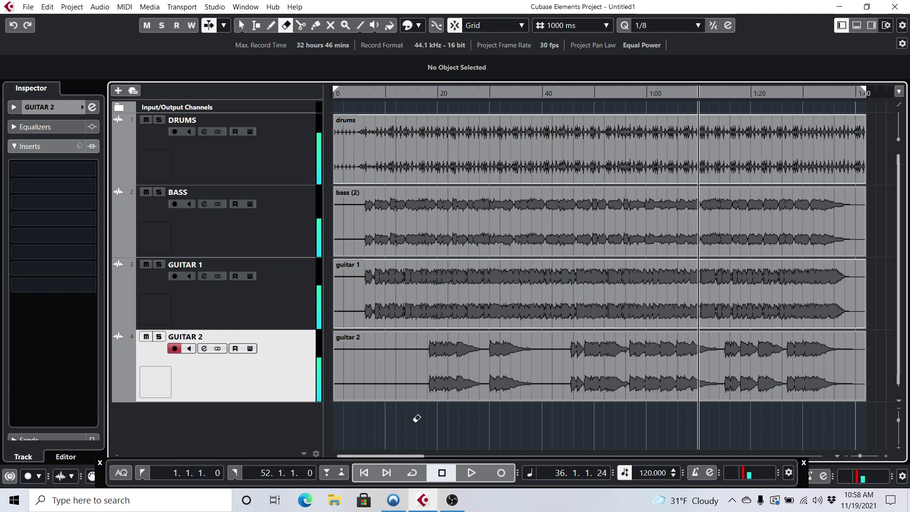
In File Explorer, browse Documents > CUBASE PROJECTS > Mixdown to find the TEST WAV file.
{"action": "left_click", "coordinate": [334, 500]}
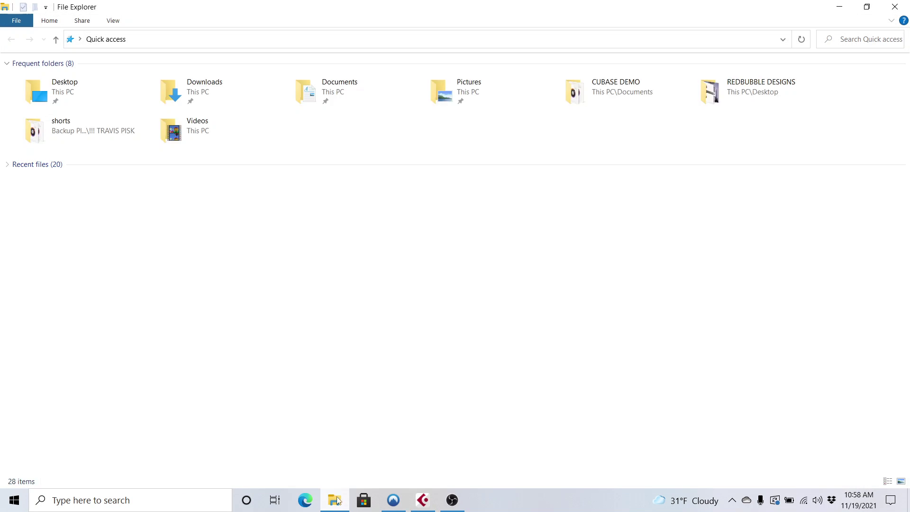
{"action": "left_click", "coordinate": [325, 95]}
{"action": "double_click", "coordinate": [326, 95]}
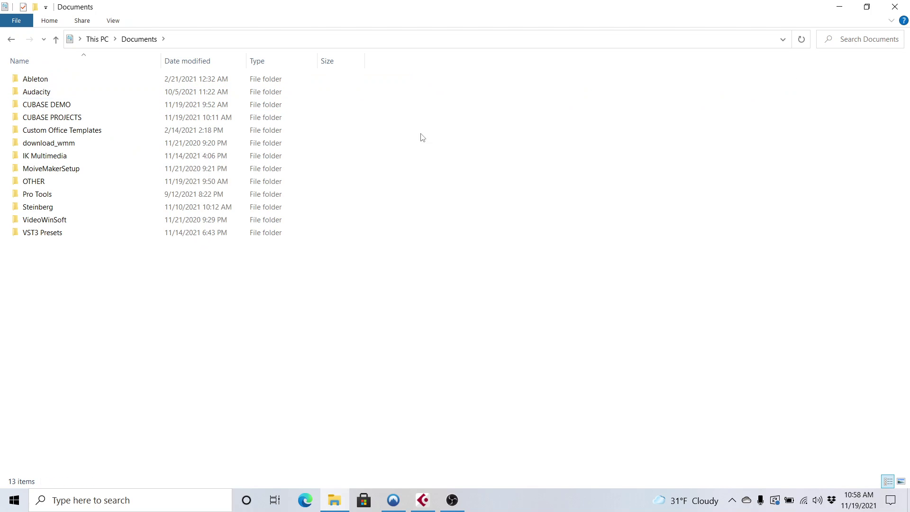
{"action": "double_click", "coordinate": [78, 122]}
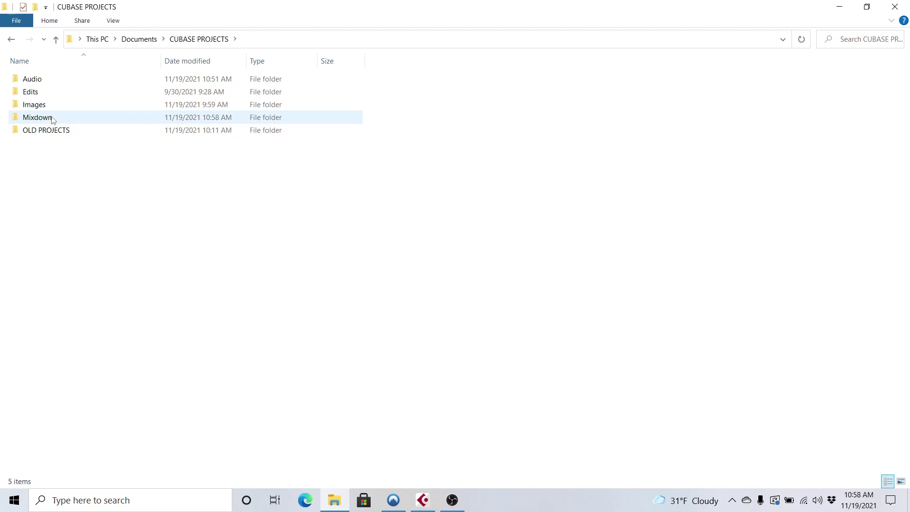
{"action": "double_click", "coordinate": [53, 123]}
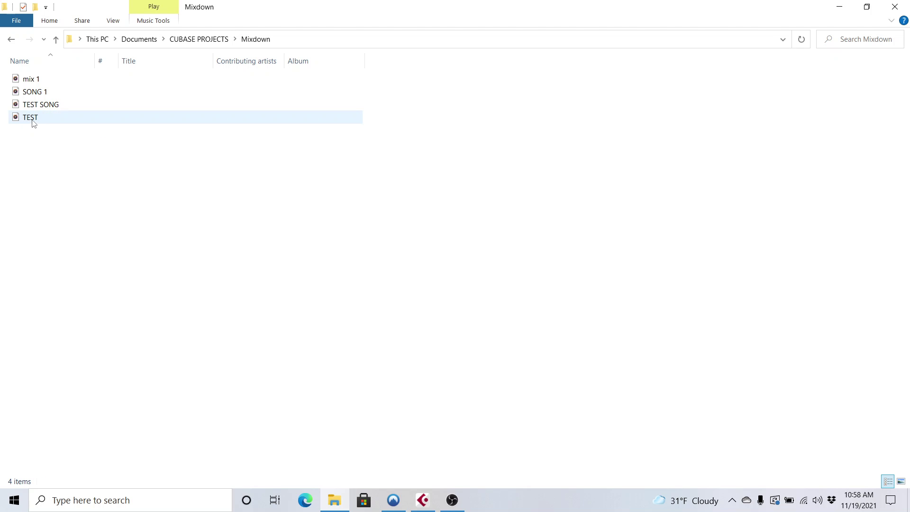
{"action": "mouse_move", "coordinate": [33, 124]}
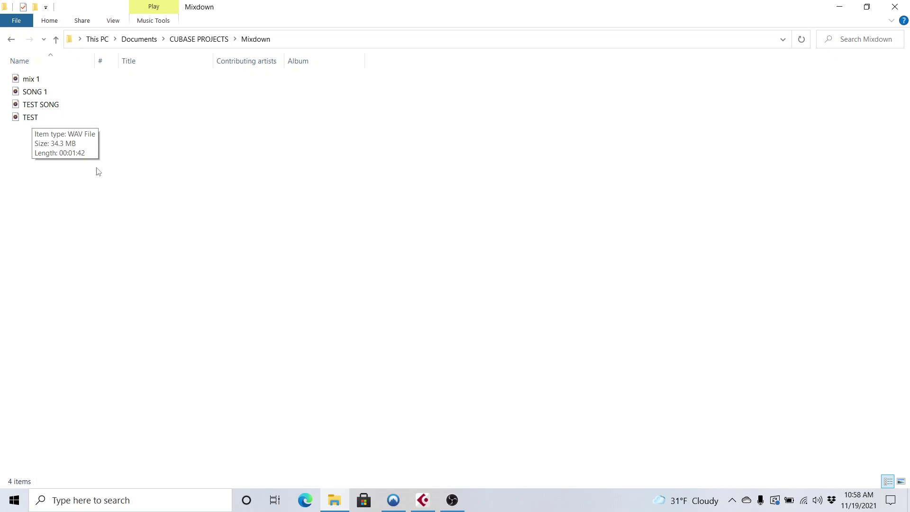
{"action": "left_click", "coordinate": [424, 500]}
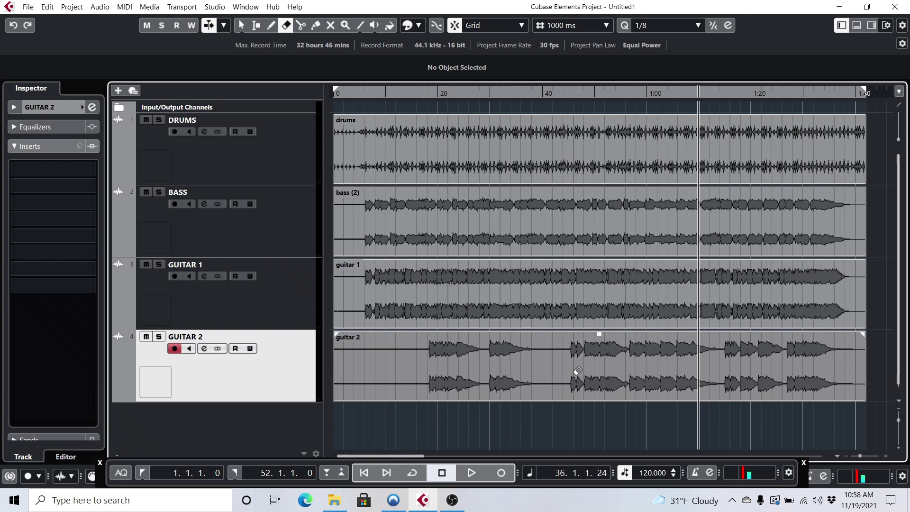